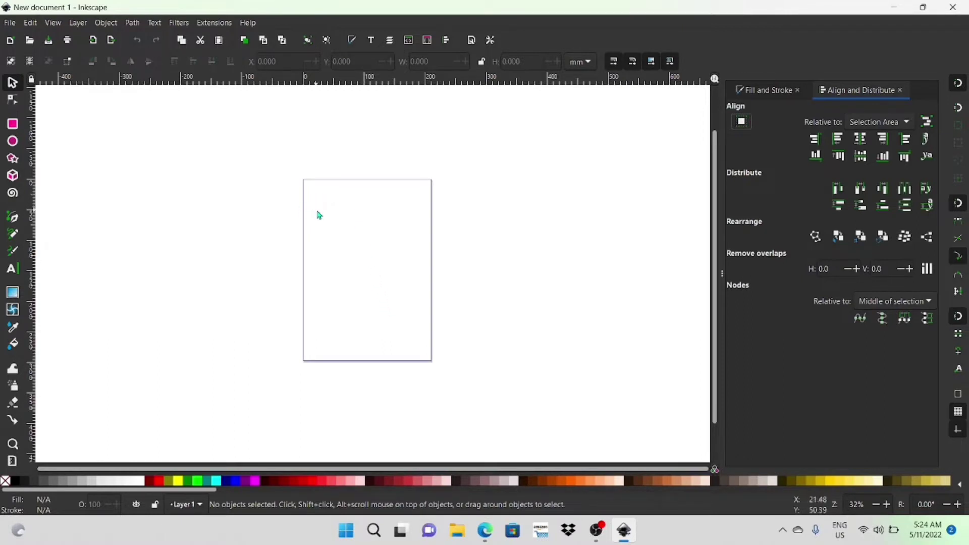
# Write 'Peyton' as text on the page and set it in the Amarillo font.
pyautogui.click(11, 269)
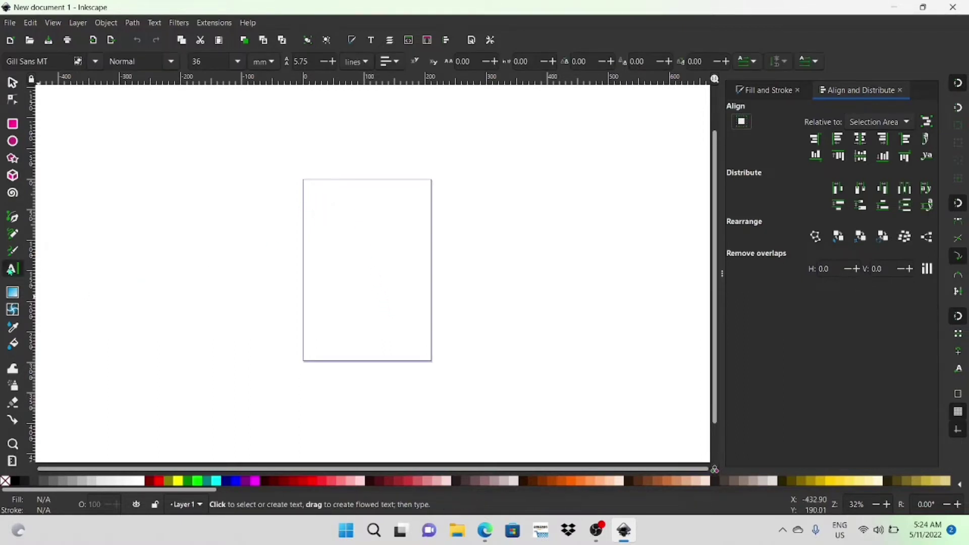
pyautogui.click(326, 239)
pyautogui.write('Pey')
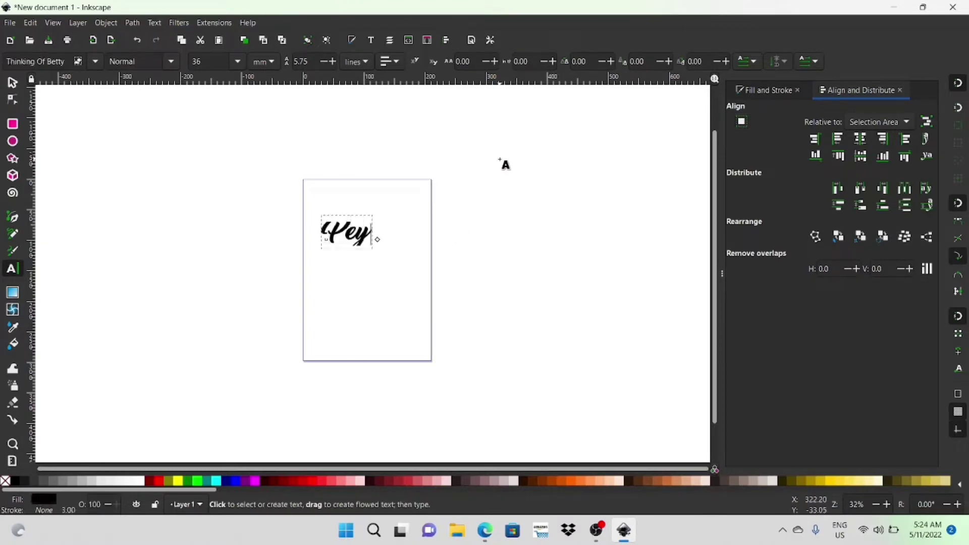
pyautogui.write('ton')
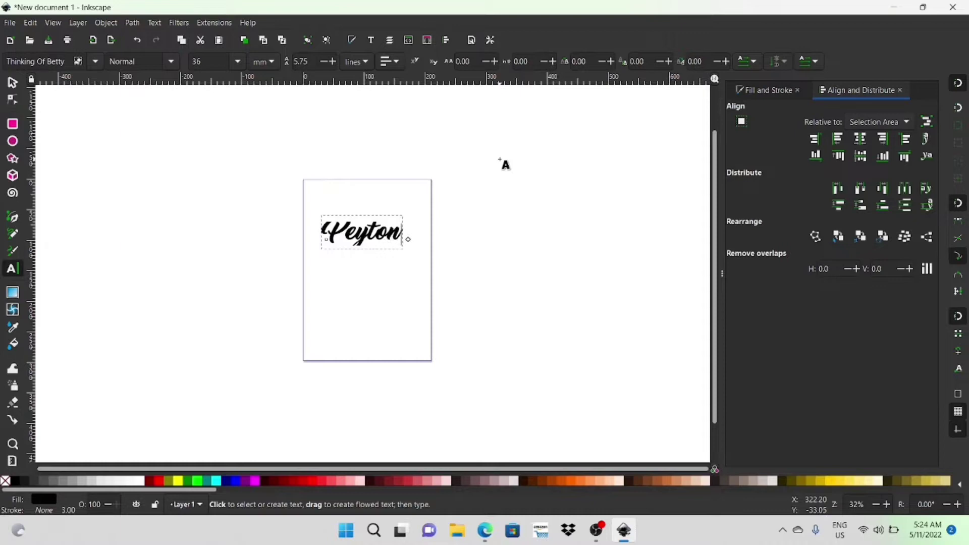
pyautogui.tripleClick(65, 61)
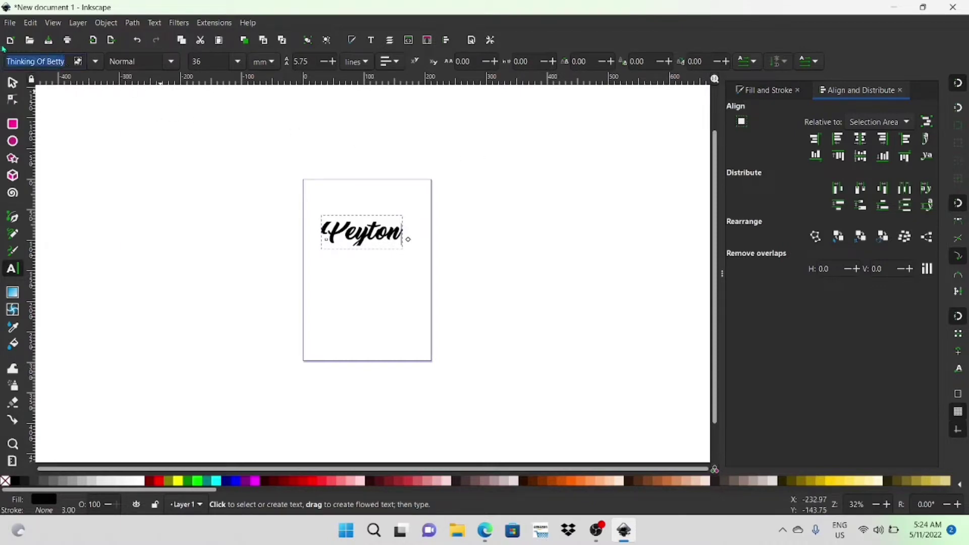
pyautogui.write('am')
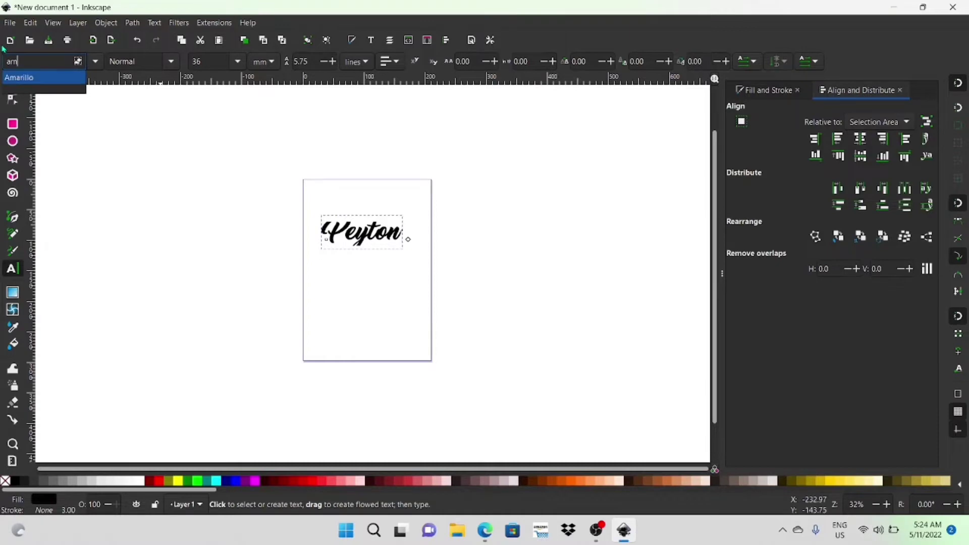
pyautogui.click(24, 78)
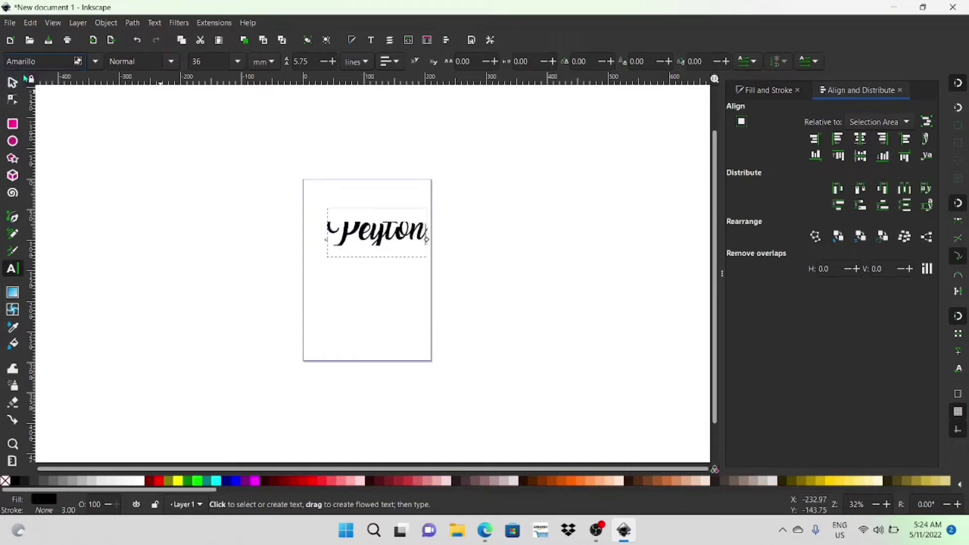
# Convert the Peyton text to paths and enlarge it to about 370 mm wide.
pyautogui.click(132, 22)
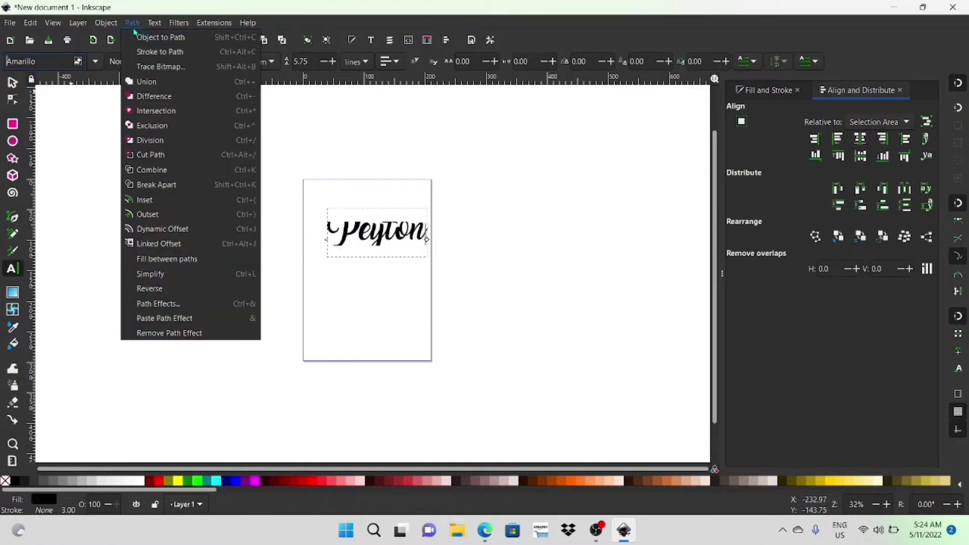
pyautogui.click(152, 34)
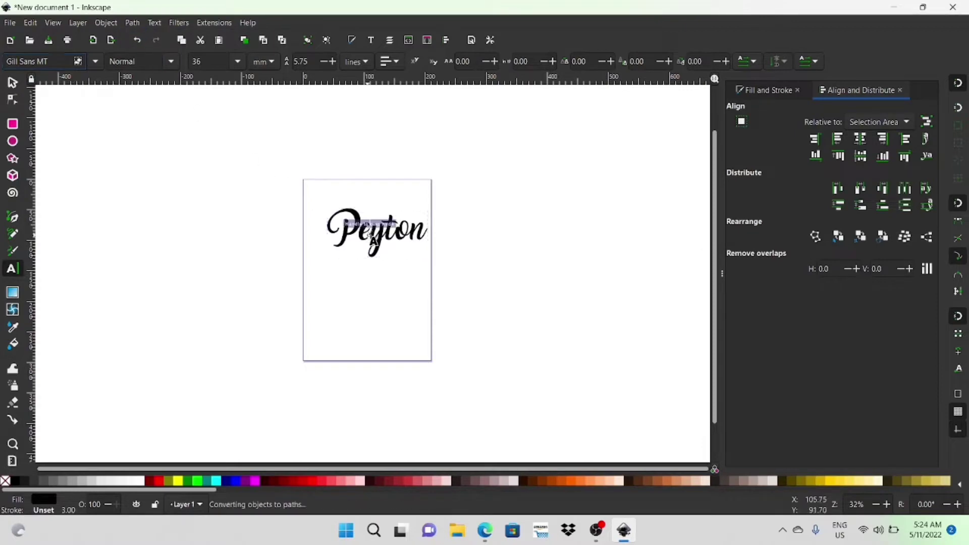
pyautogui.press('Escape')
pyautogui.press('s')
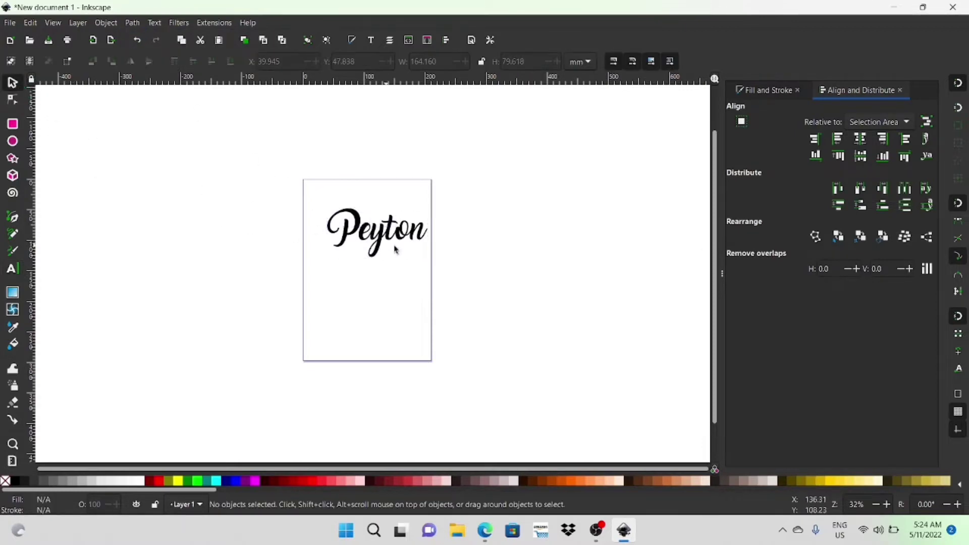
pyautogui.moveTo(392, 247); pyautogui.dragTo(496, 152)
pyautogui.moveTo(384, 235); pyautogui.dragTo(405, 268)
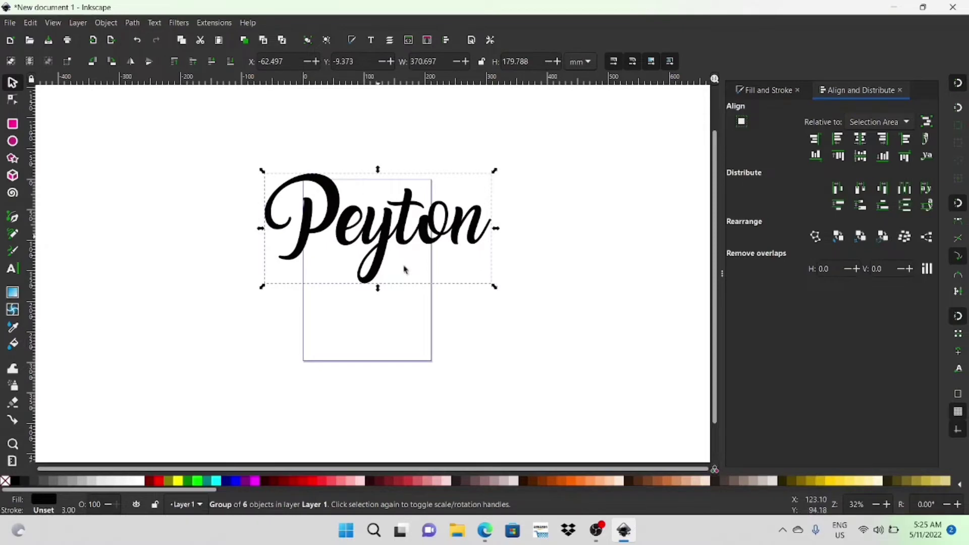
# Switch the display mode to Outline.
pyautogui.click(53, 23)
pyautogui.moveTo(120, 70)
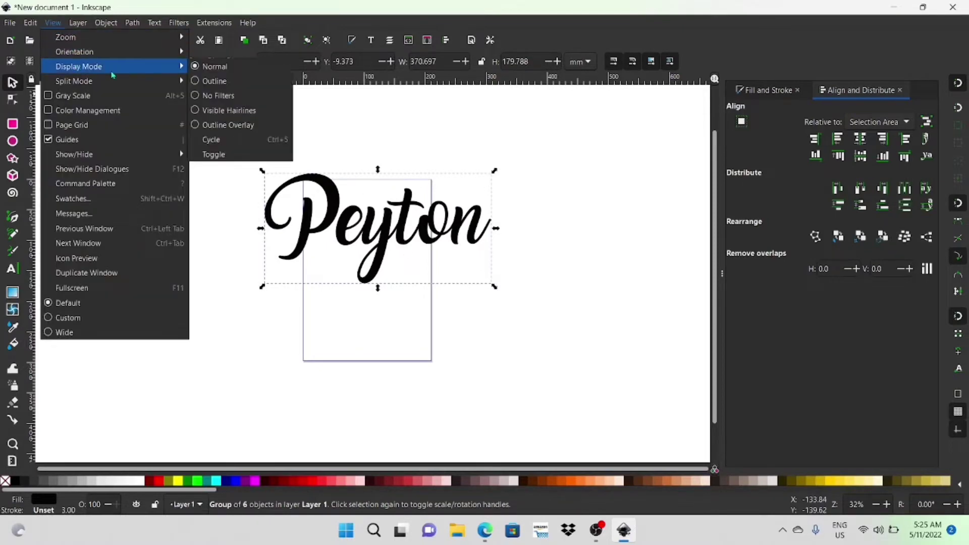
pyautogui.click(201, 81)
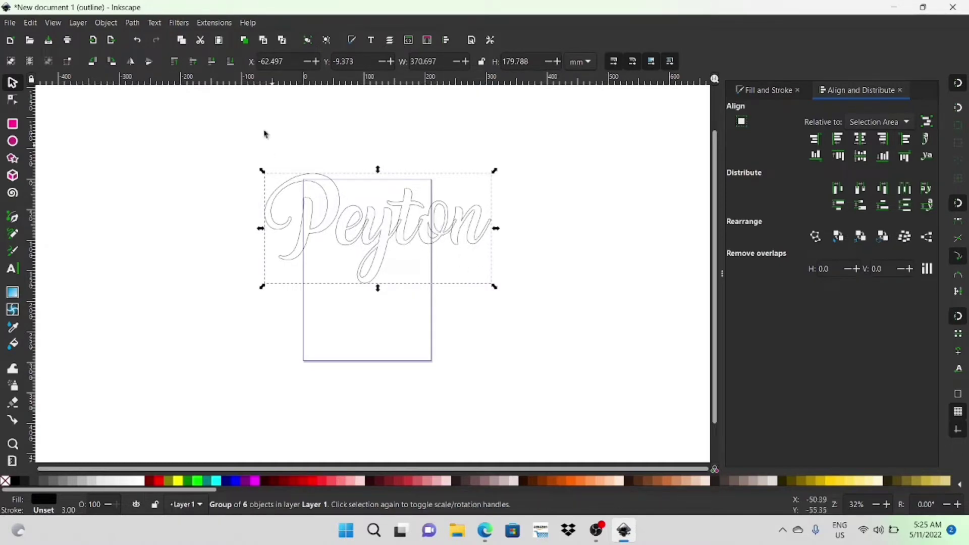
# Combine the letter paths, then union them into one 468-node path.
pyautogui.click(131, 23)
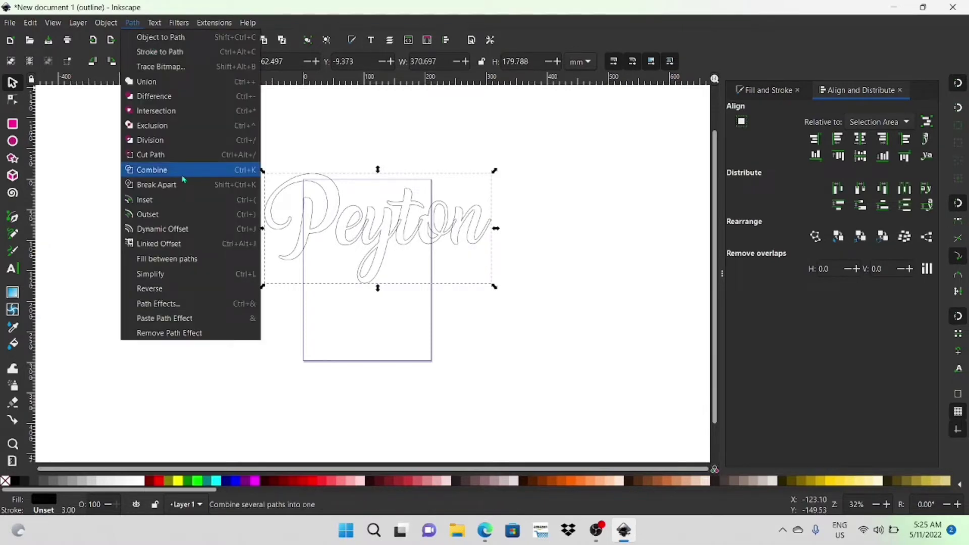
pyautogui.click(183, 178)
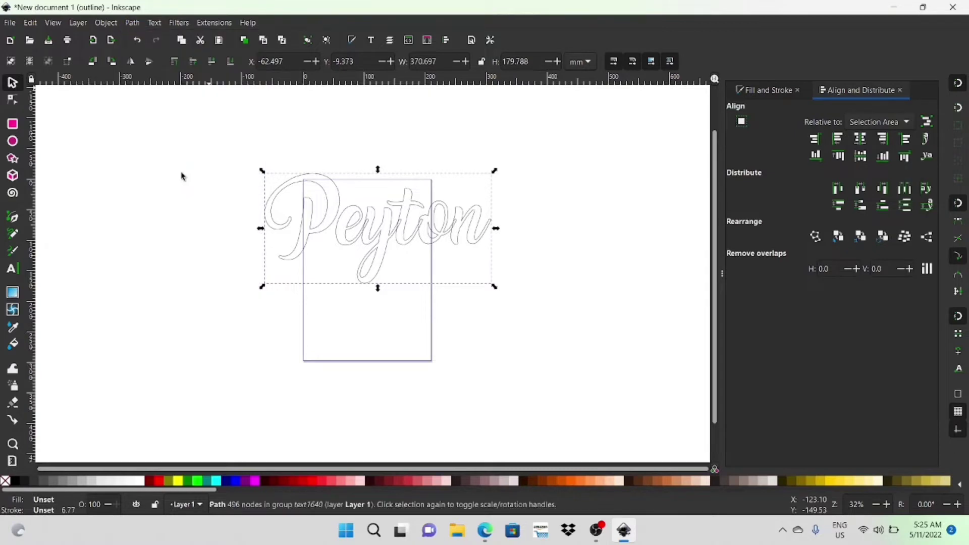
pyautogui.click(136, 25)
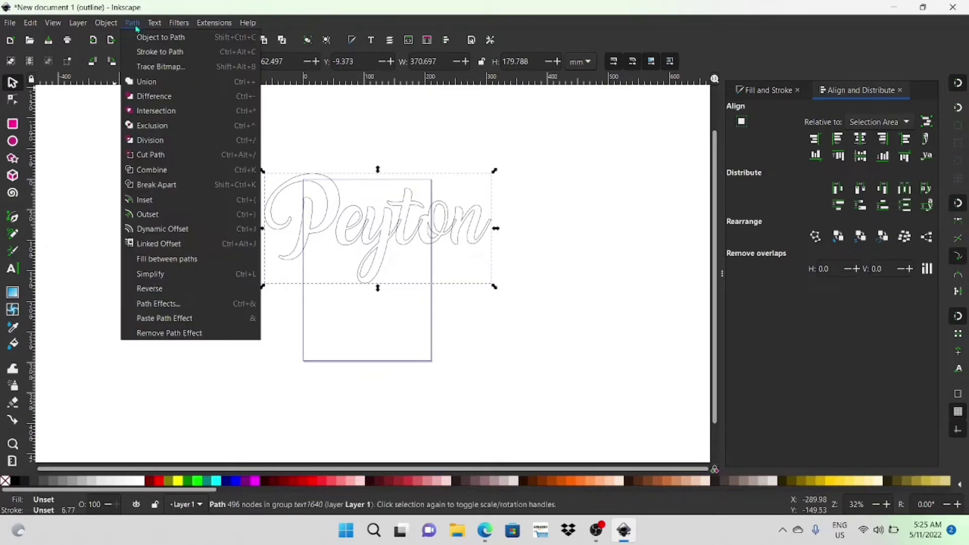
pyautogui.click(151, 82)
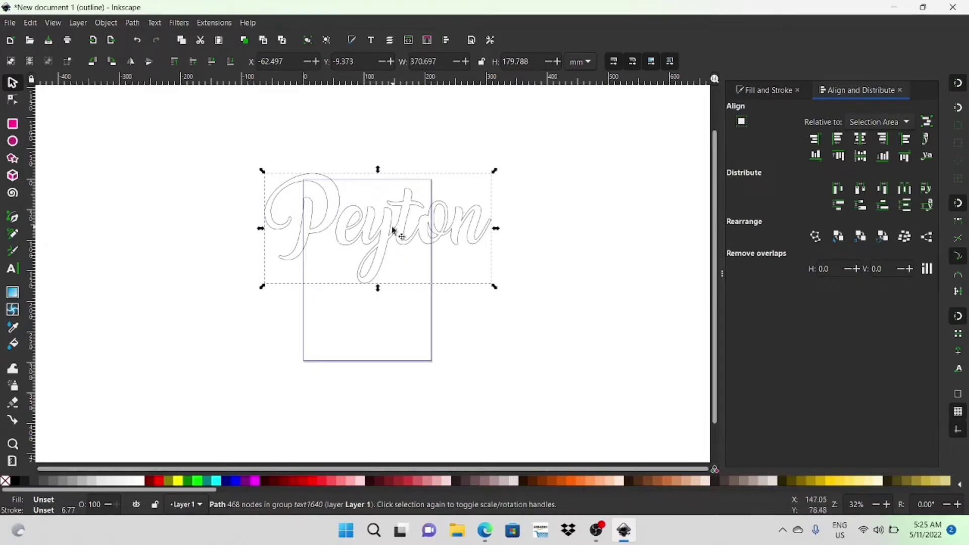
# Return to normal filled display and shift Peyton slightly down.
pyautogui.click(52, 24)
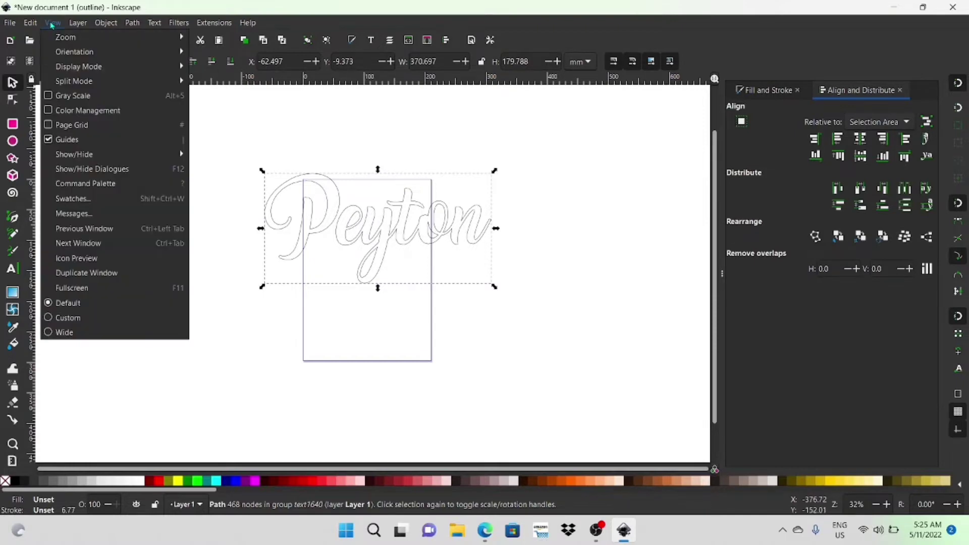
pyautogui.moveTo(69, 66)
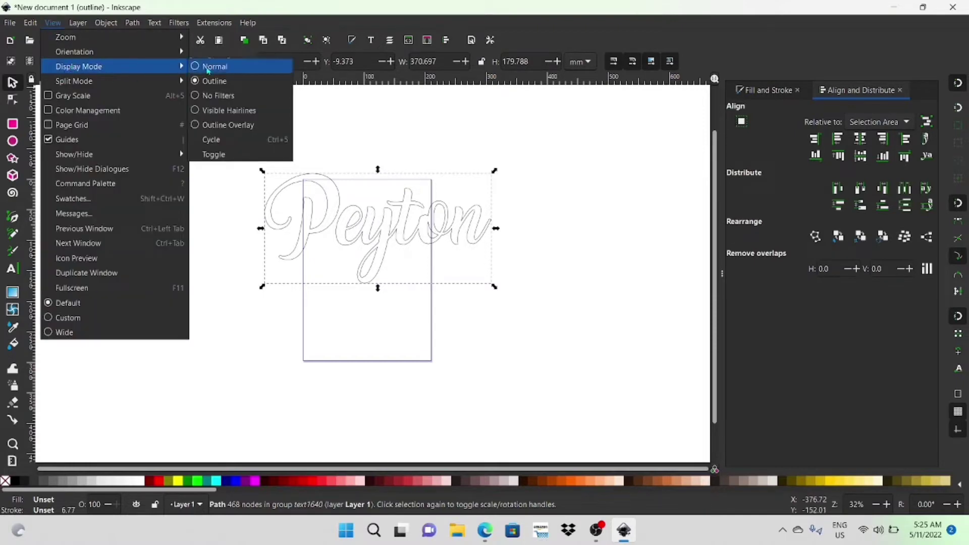
pyautogui.click(212, 66)
pyautogui.moveTo(388, 263); pyautogui.dragTo(391, 267)
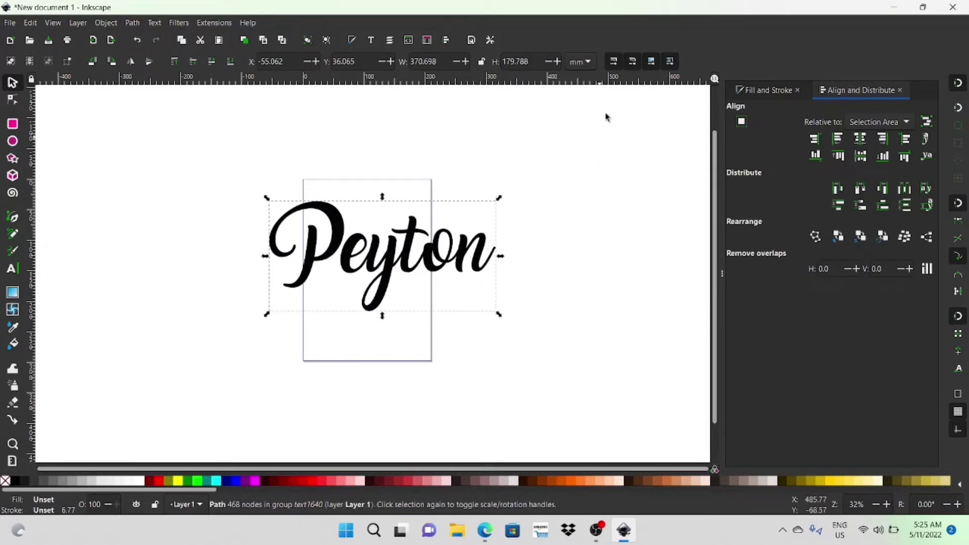
# Resize Peyton to 60 cm wide by 21 cm tall and move it up and left.
pyautogui.click(589, 63)
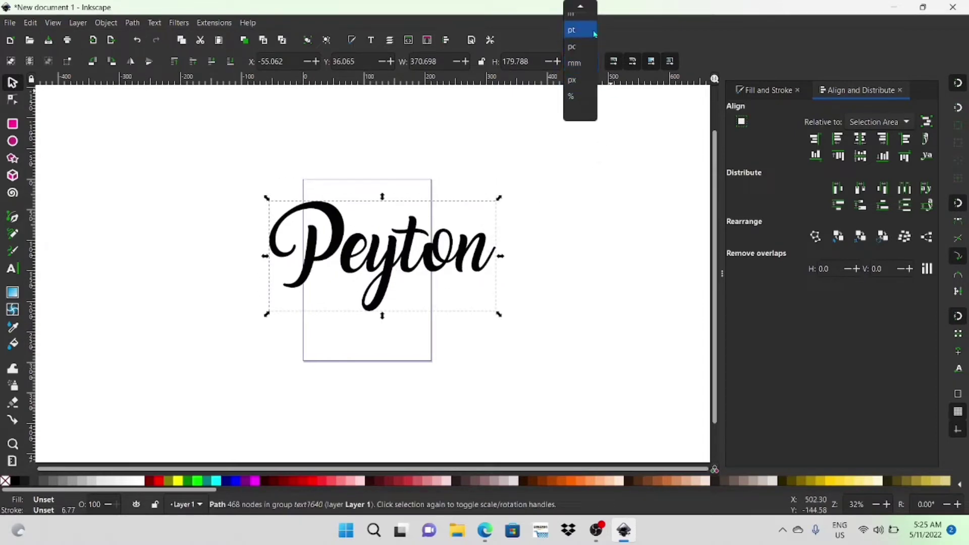
pyautogui.click(573, 11)
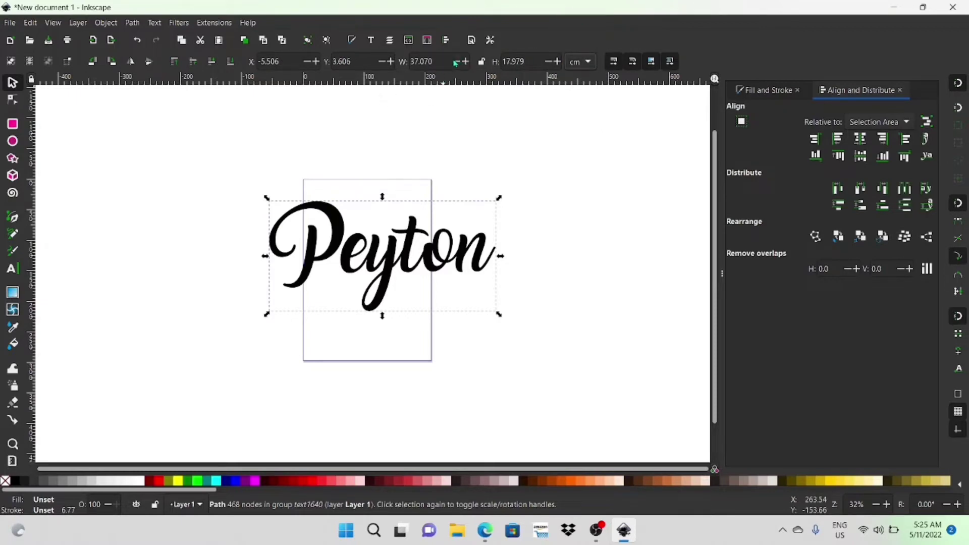
pyautogui.doubleClick(445, 59)
pyautogui.write('60')
pyautogui.press('Return')
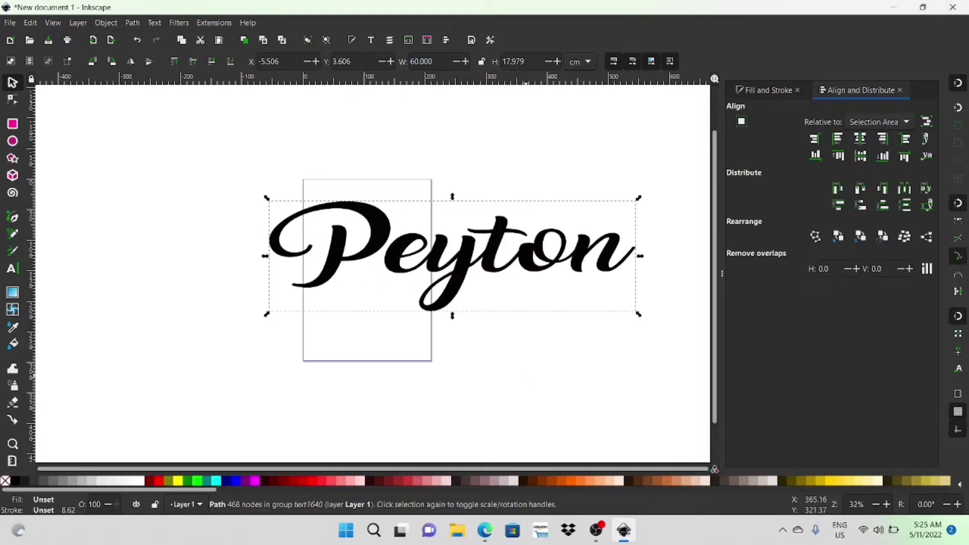
pyautogui.doubleClick(538, 59)
pyautogui.write('21')
pyautogui.press('Return')
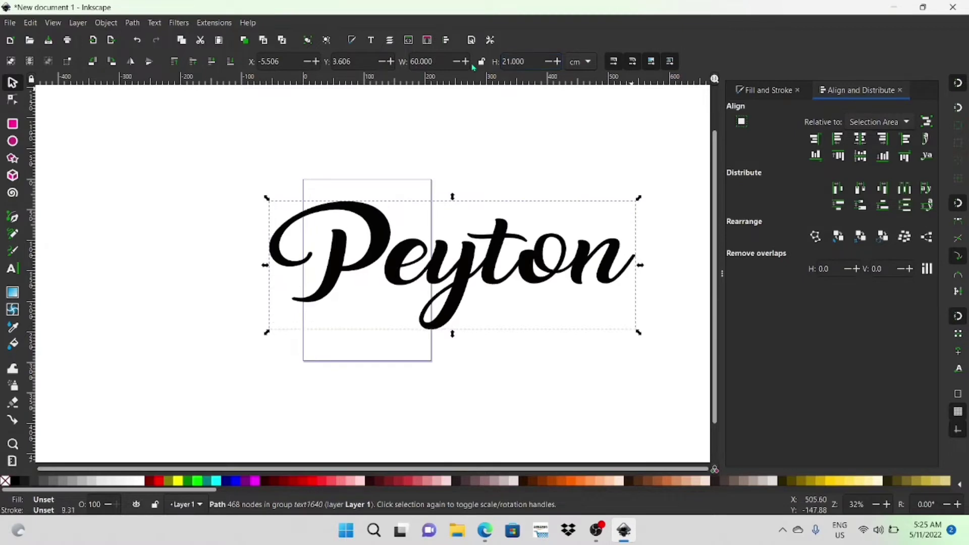
pyautogui.moveTo(460, 260); pyautogui.dragTo(394, 246)
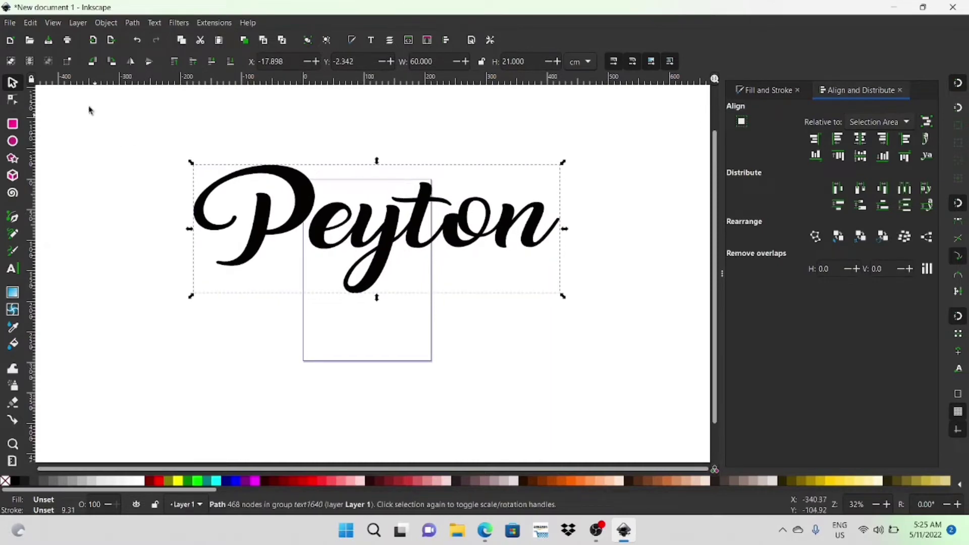
# Save the drawing as peyton.svg, then nudge the lettering slightly right.
pyautogui.click(11, 24)
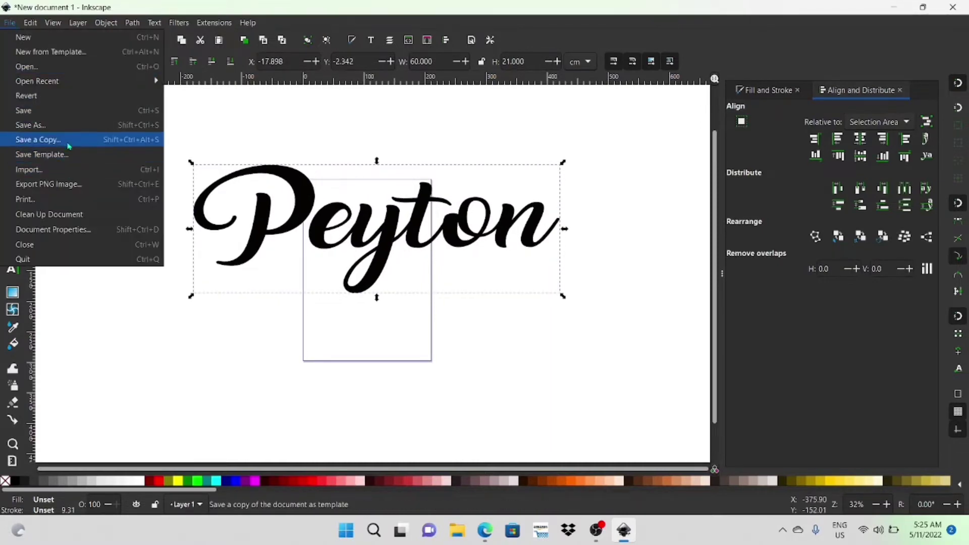
pyautogui.click(76, 127)
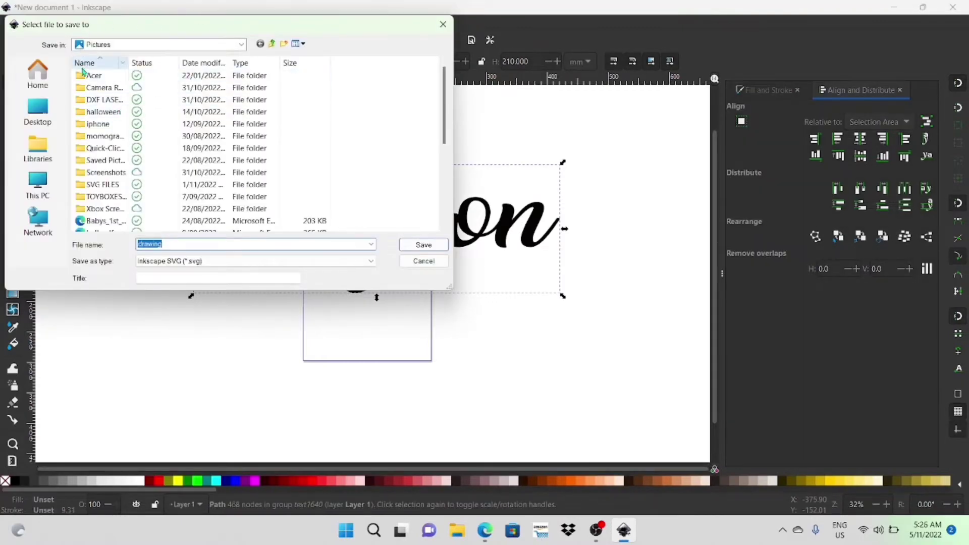
pyautogui.write('peyton')
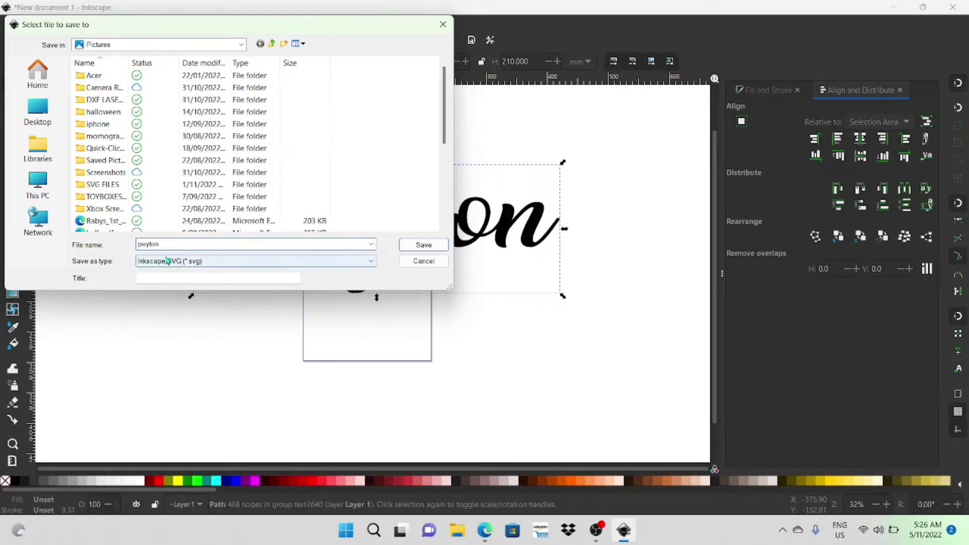
pyautogui.click(419, 244)
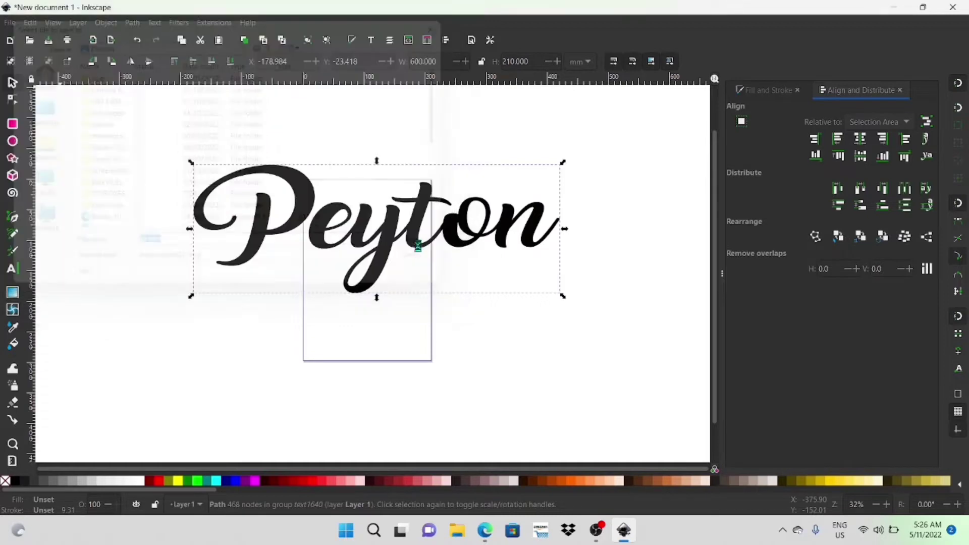
pyautogui.moveTo(408, 232); pyautogui.dragTo(425, 231)
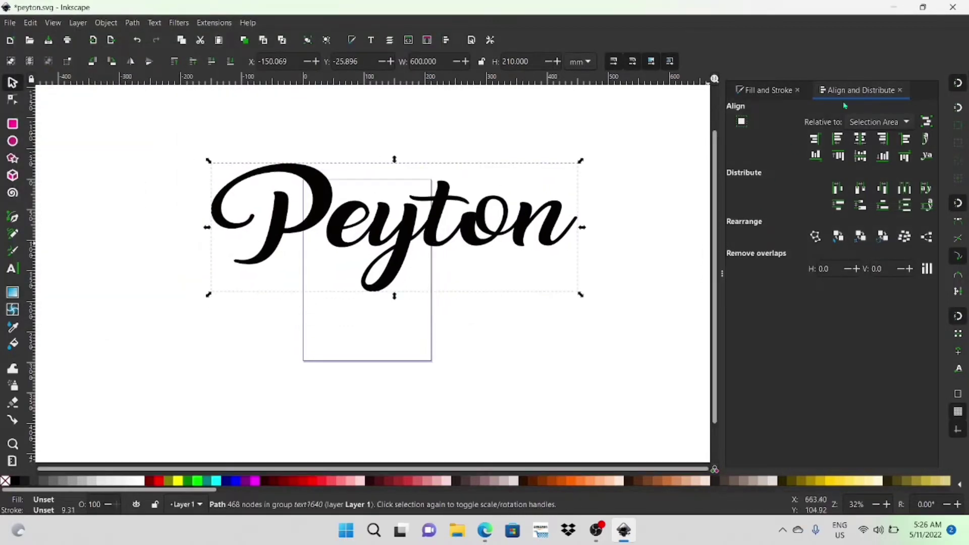
# Switch to the Easel Untitled project with its 800 × 700 × 4 mm MDF workpiece.
pyautogui.click(484, 530)
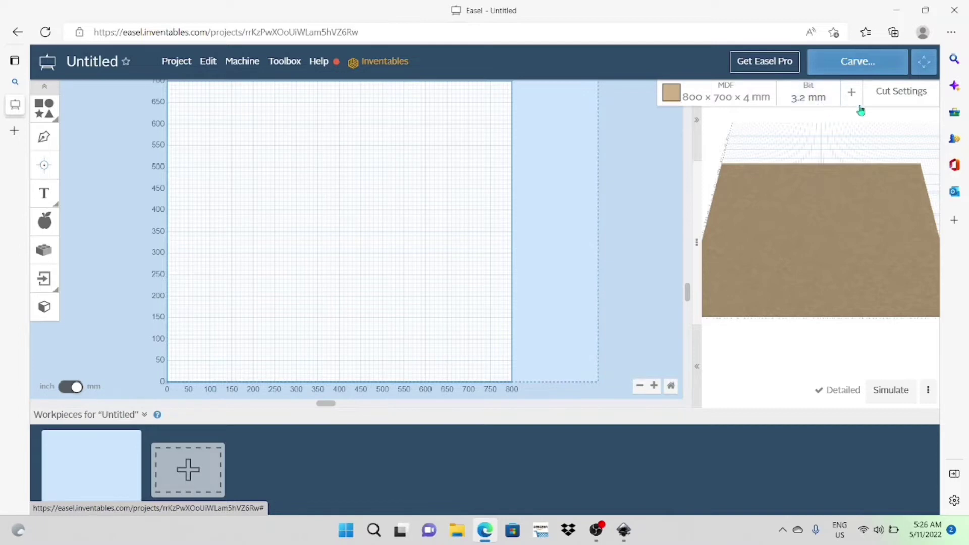
# Review the cut settings and briefly check the machine jog controls.
pyautogui.click(900, 99)
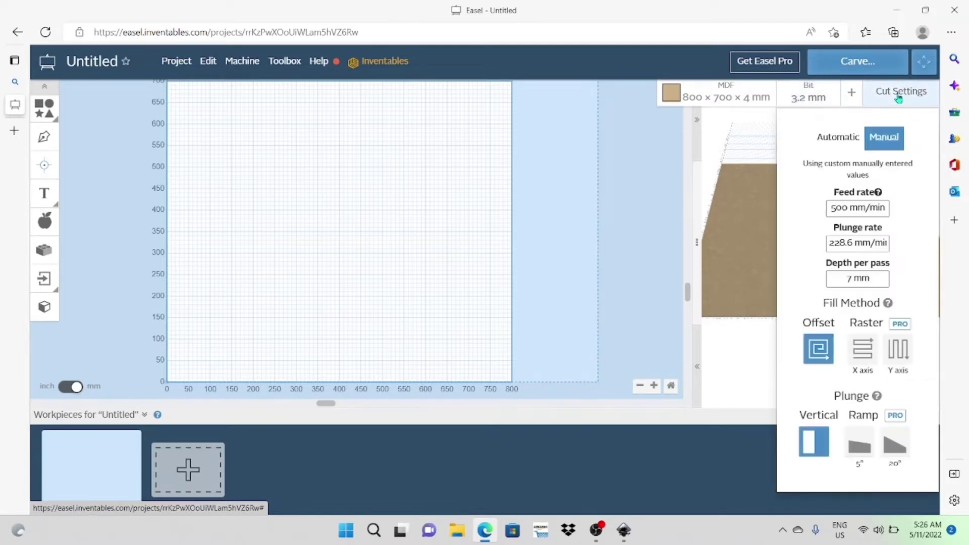
pyautogui.click(924, 70)
pyautogui.click(619, 247)
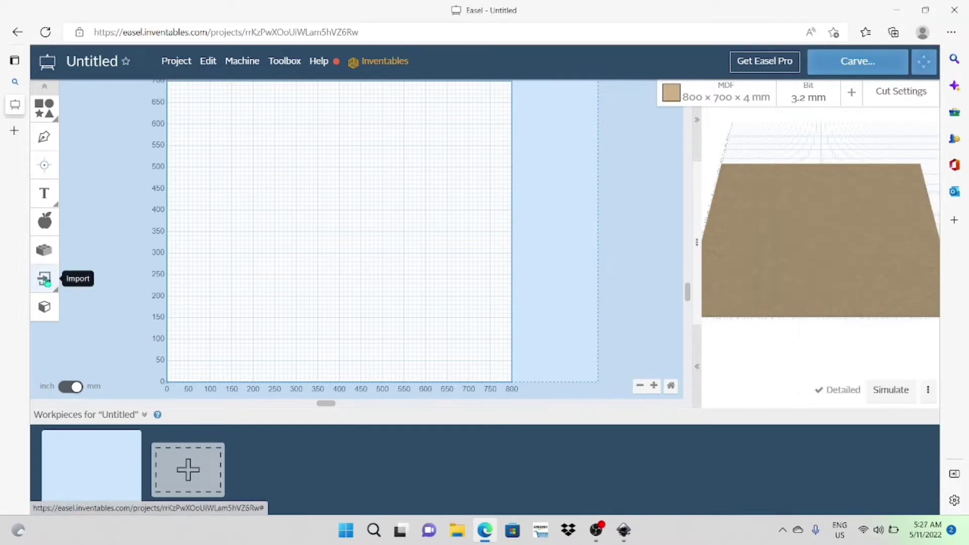
# Start an SVG import and choose peyton.svg.
pyautogui.click(45, 279)
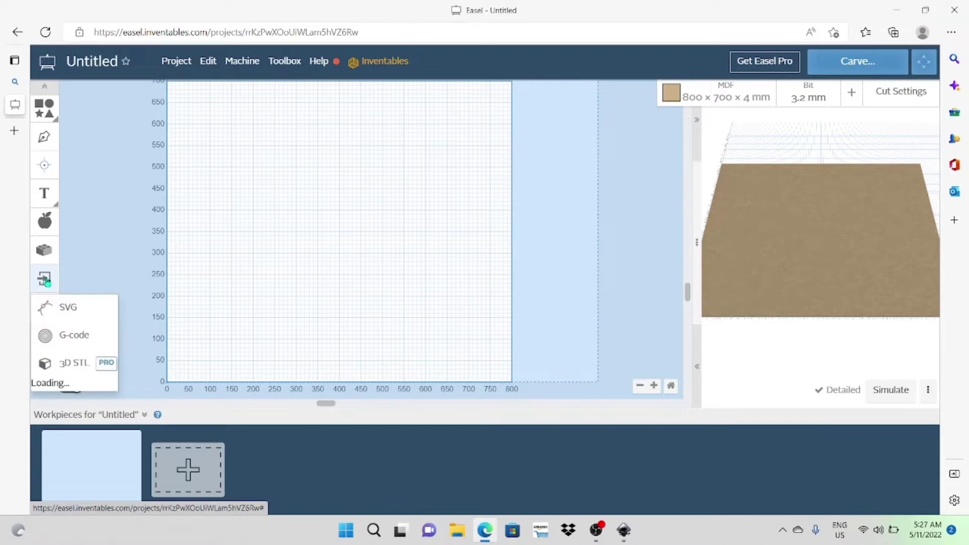
pyautogui.click(69, 308)
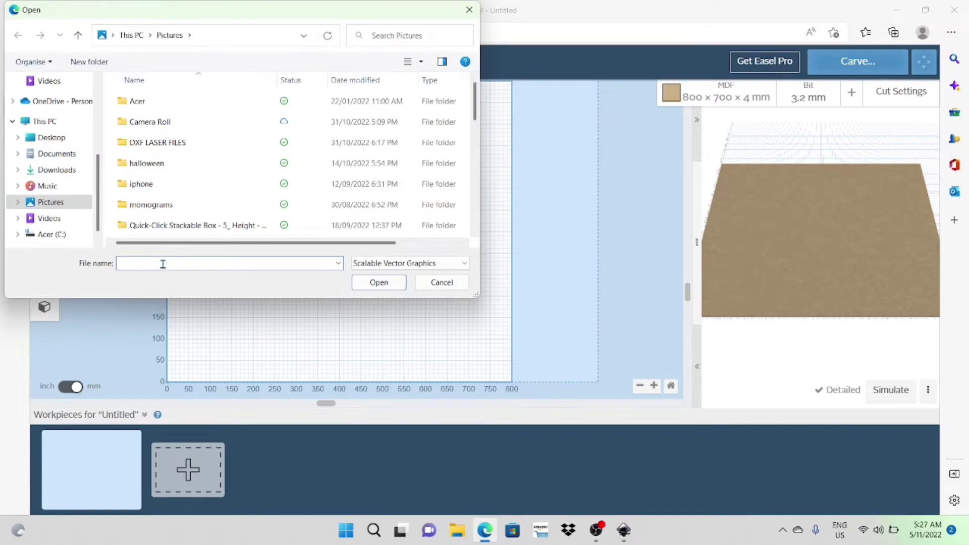
pyautogui.write('pey')
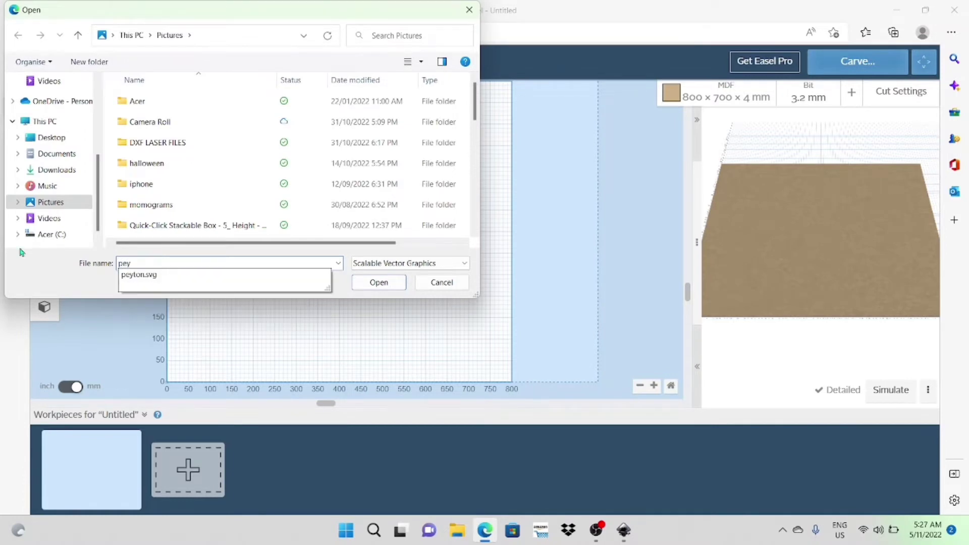
pyautogui.click(323, 286)
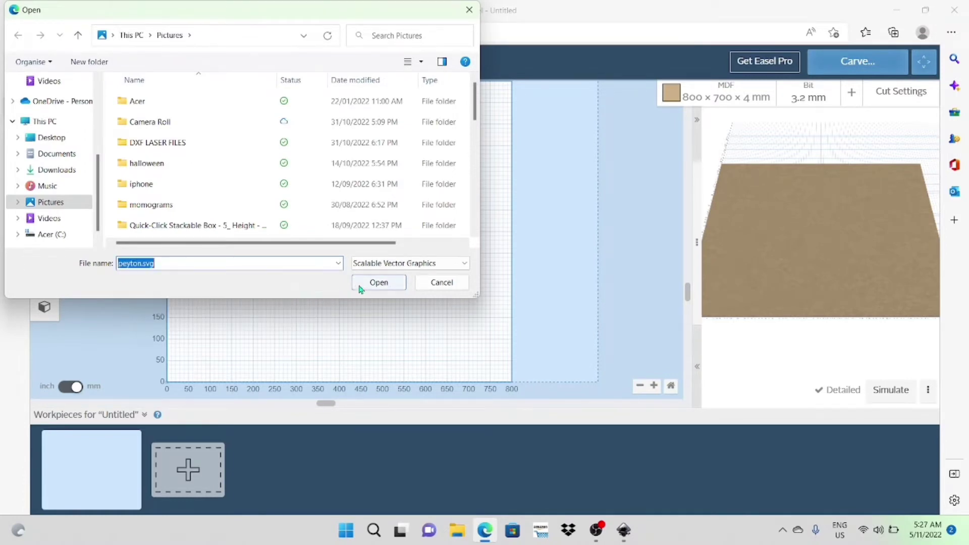
# Open peyton.svg and move the lettering slightly up and right from the origin.
pyautogui.click(362, 283)
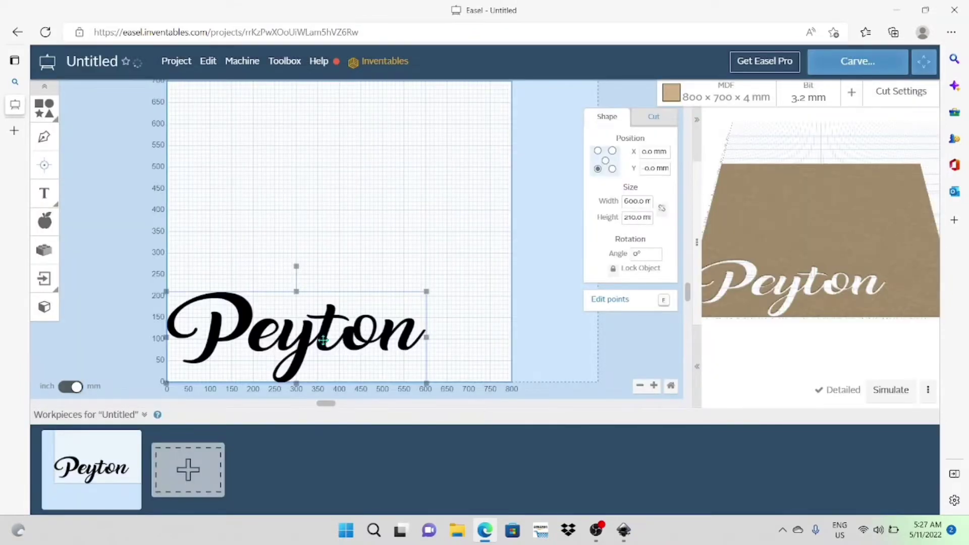
pyautogui.moveTo(323, 340); pyautogui.dragTo(339, 319)
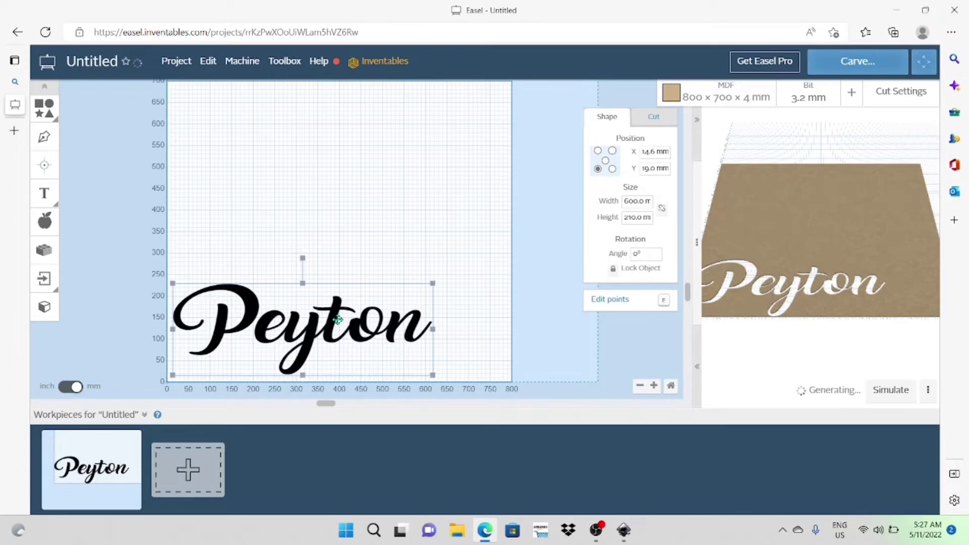
pyautogui.moveTo(338, 319); pyautogui.dragTo(351, 300)
# Set the lettering's cut path to Cut outside shape path.
pyautogui.click(653, 121)
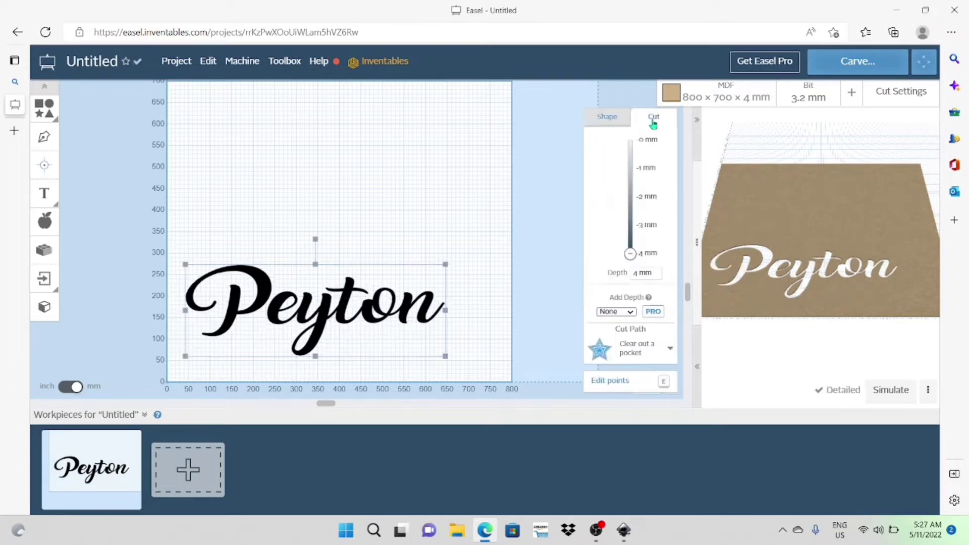
pyautogui.click(651, 352)
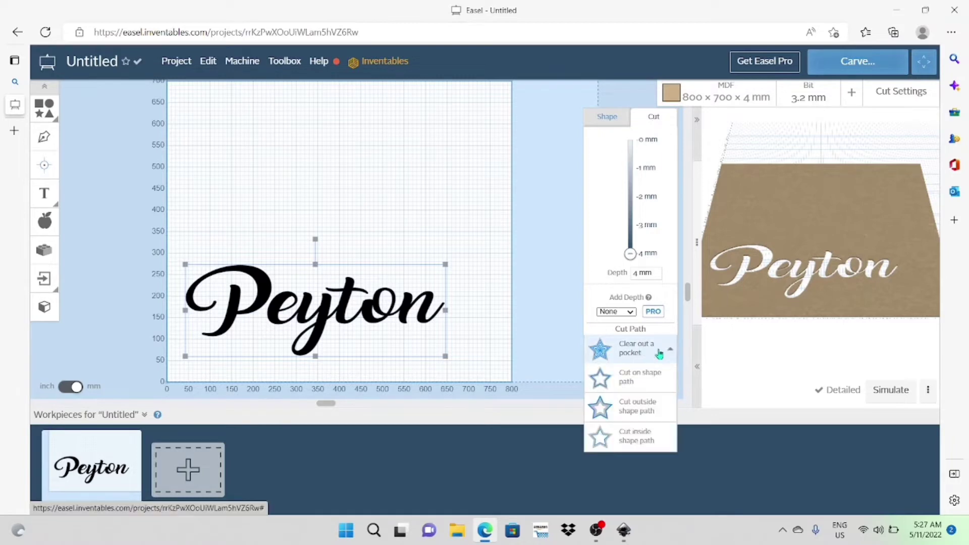
pyautogui.click(652, 411)
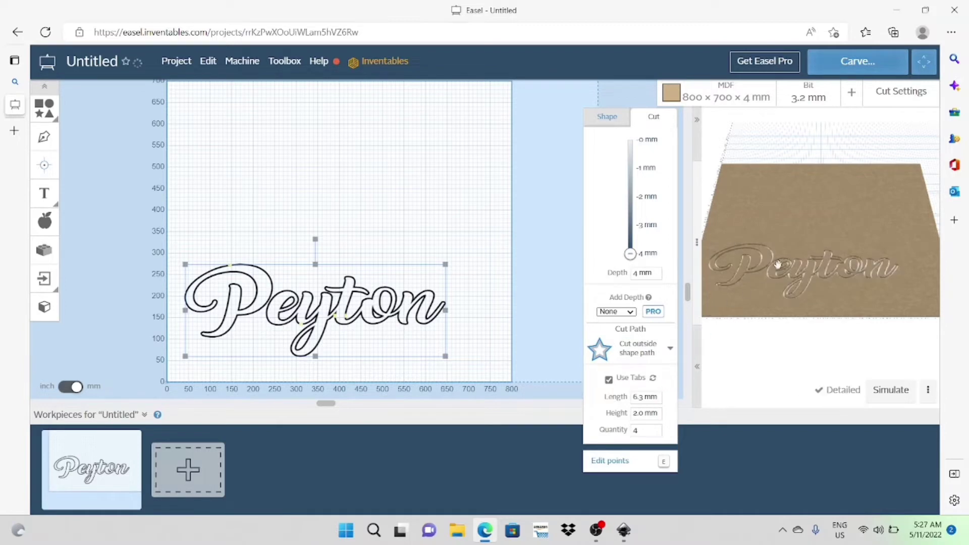
pyautogui.scroll(5, 782, 295)
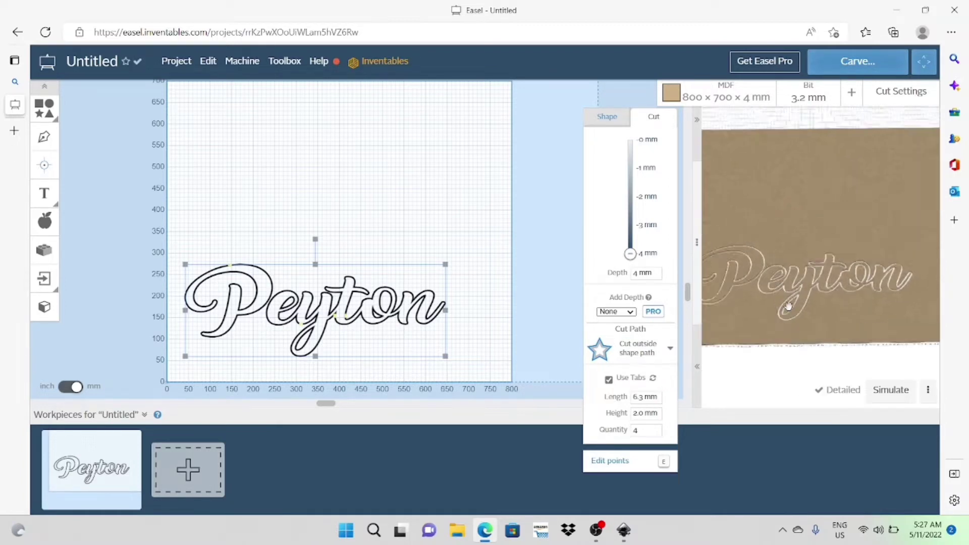
# Tilt the 3D preview and zoom and scroll to bring the whole Peyton word into view.
pyautogui.moveTo(788, 306); pyautogui.dragTo(747, 204)
pyautogui.scroll(-2, 815, 304)
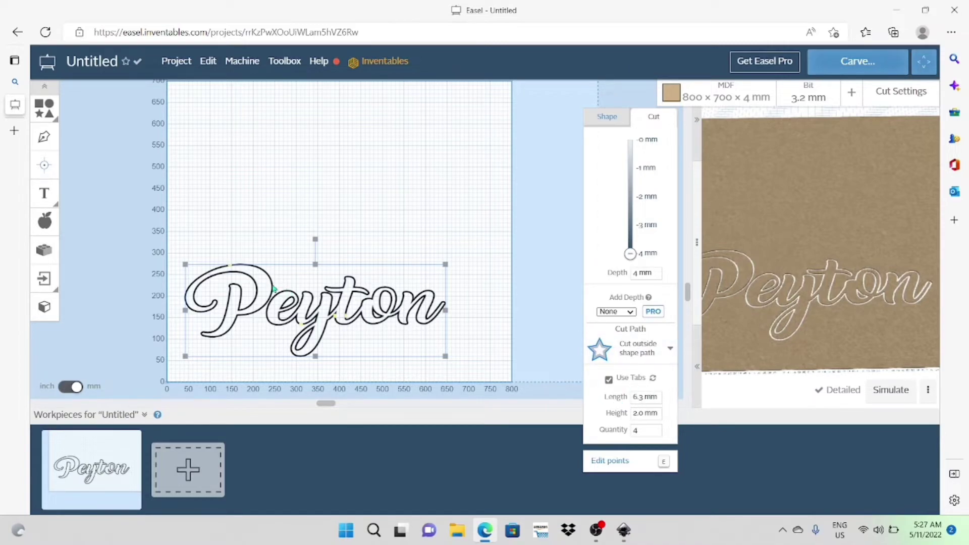
pyautogui.scroll(3, 230, 258)
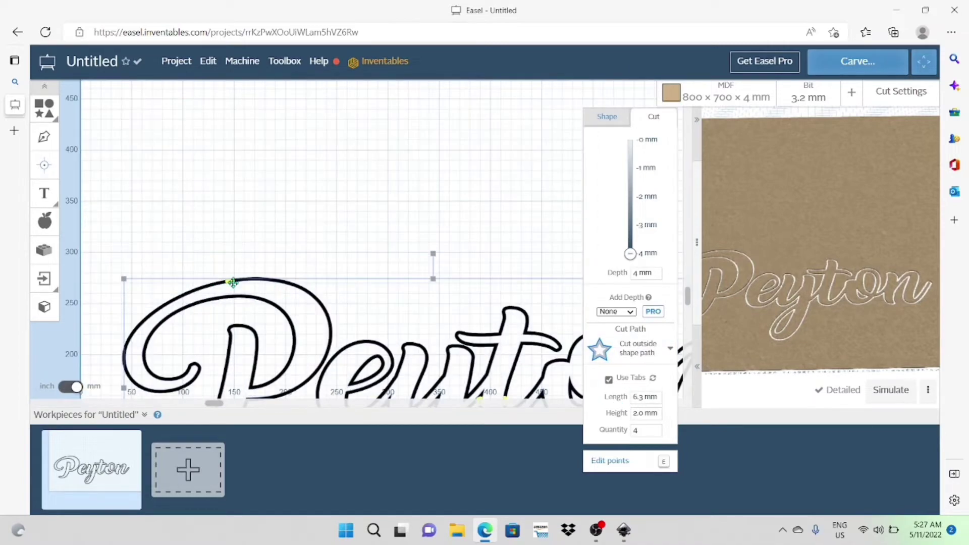
pyautogui.scroll(-3, 326, 327)
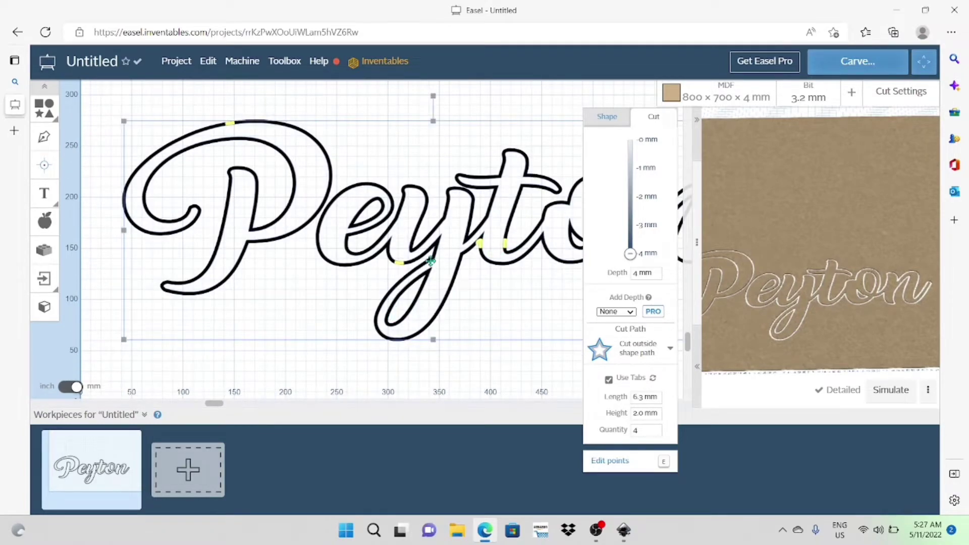
pyautogui.scroll(-2, 427, 261)
pyautogui.scroll(-1, 425, 263)
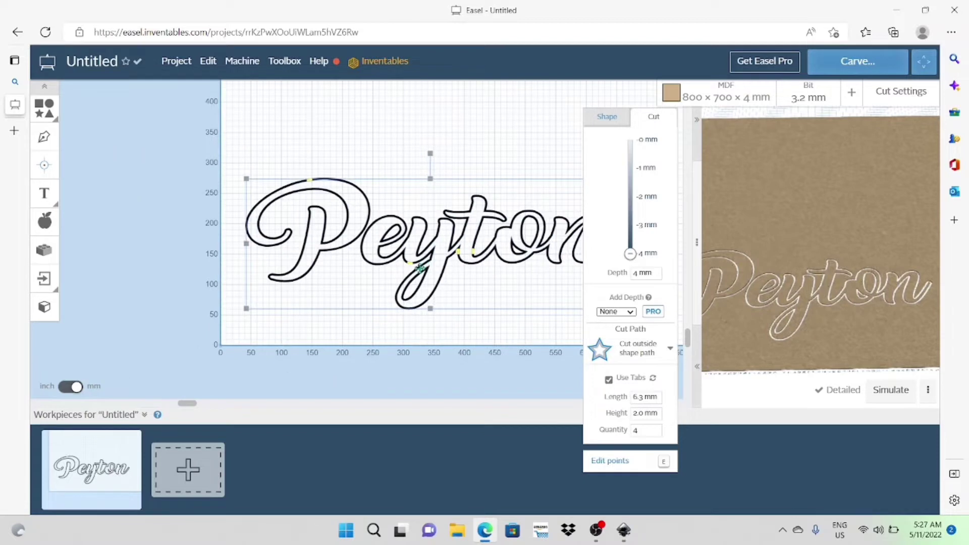
pyautogui.moveTo(195, 404); pyautogui.dragTo(309, 415)
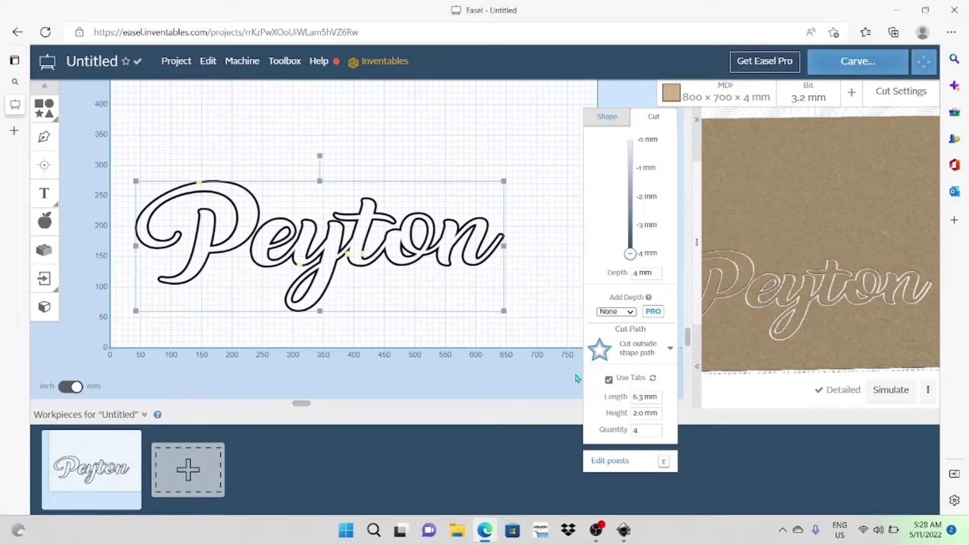
# Set the tab length to 4 mm and the tab quantity to 8.
pyautogui.doubleClick(645, 399)
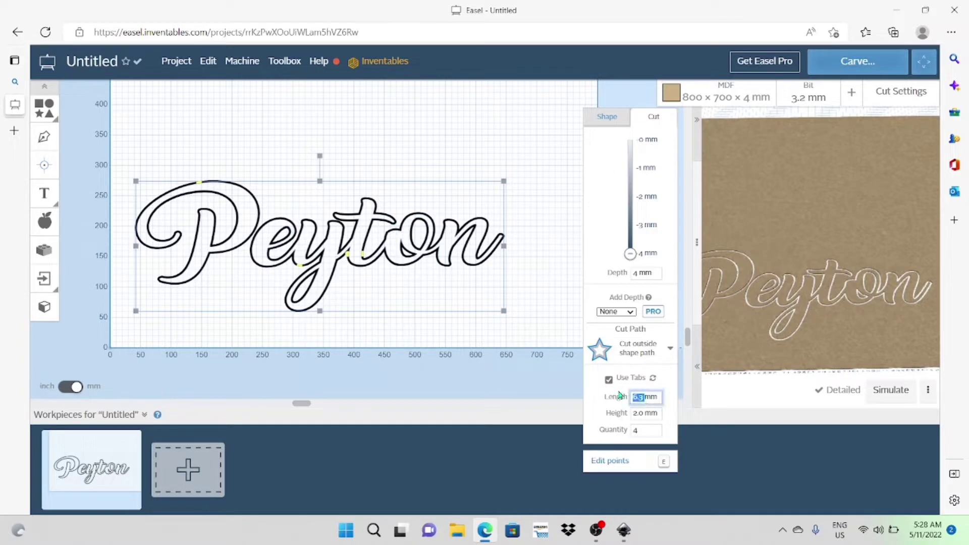
pyautogui.write('4')
pyautogui.doubleClick(643, 431)
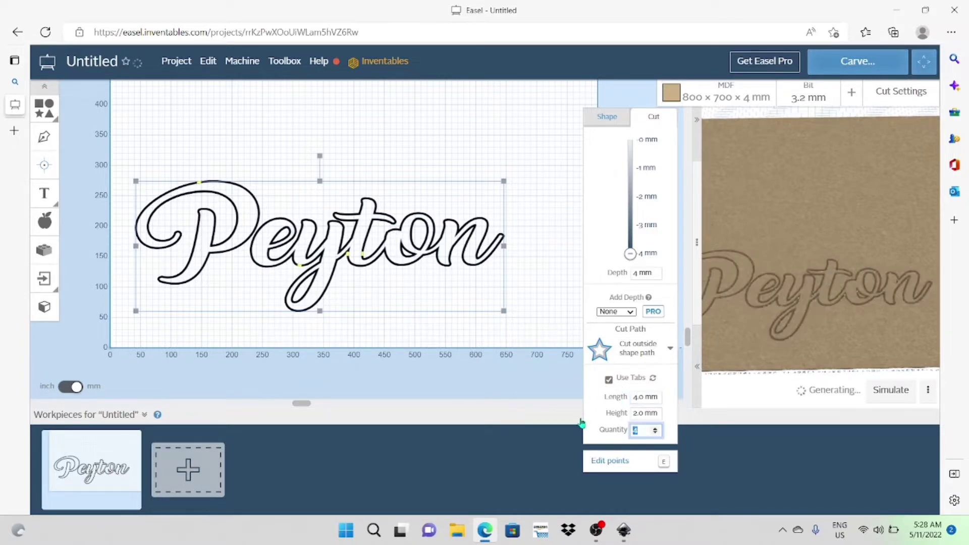
pyautogui.write('8')
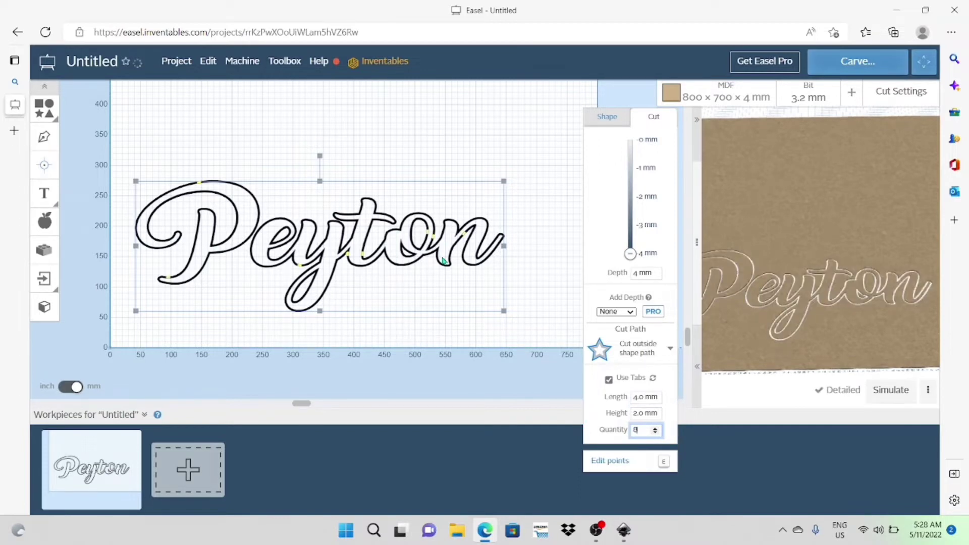
pyautogui.scroll(2, 443, 261)
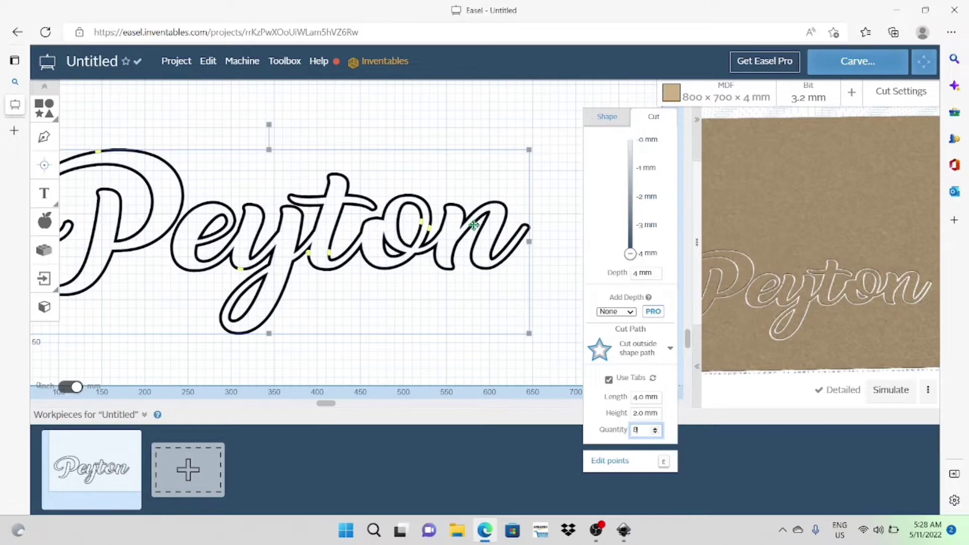
pyautogui.click(474, 224)
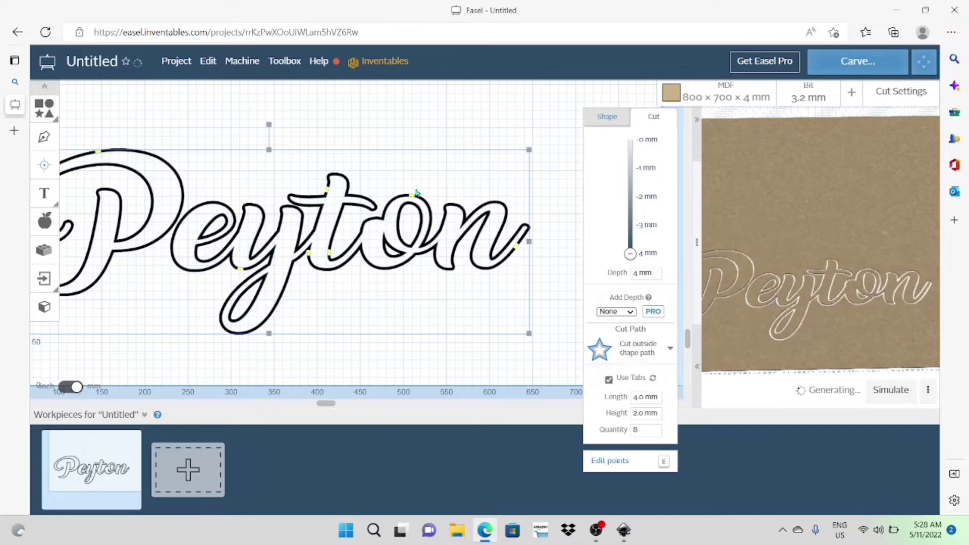
# Drag several tabs to new spots along the y and e outlines and refresh the preview.
pyautogui.moveTo(307, 254); pyautogui.dragTo(276, 319)
pyautogui.moveTo(308, 258); pyautogui.dragTo(263, 325)
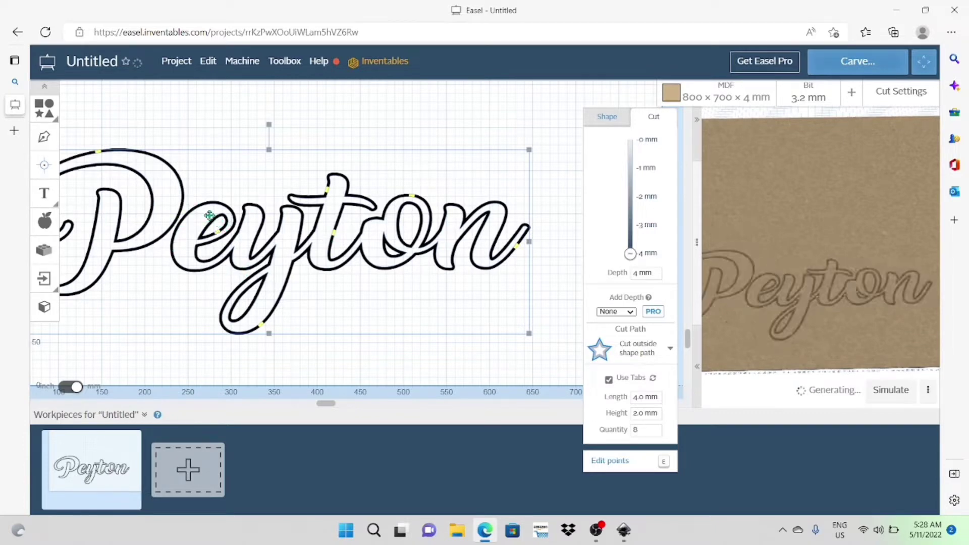
pyautogui.moveTo(209, 215); pyautogui.dragTo(182, 185)
pyautogui.moveTo(326, 405); pyautogui.dragTo(291, 399)
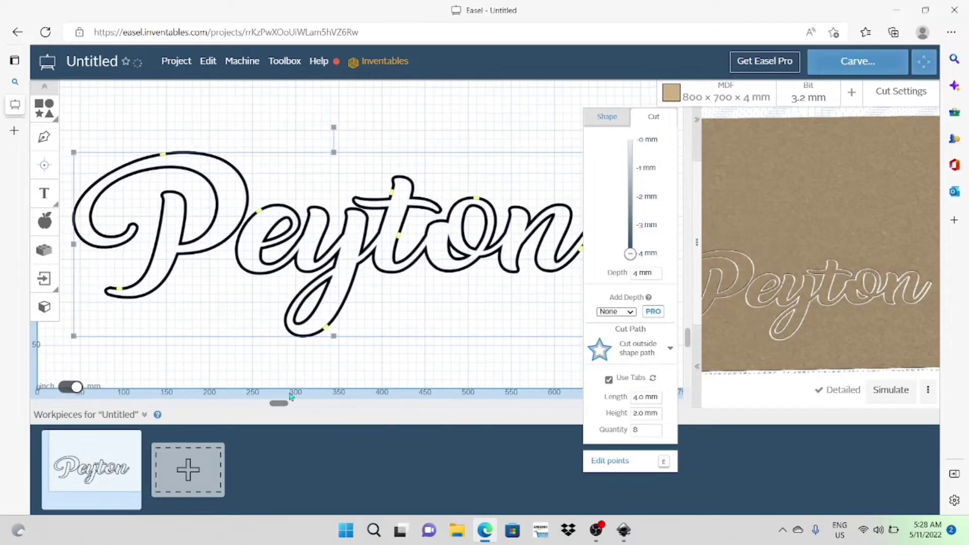
pyautogui.click(399, 236)
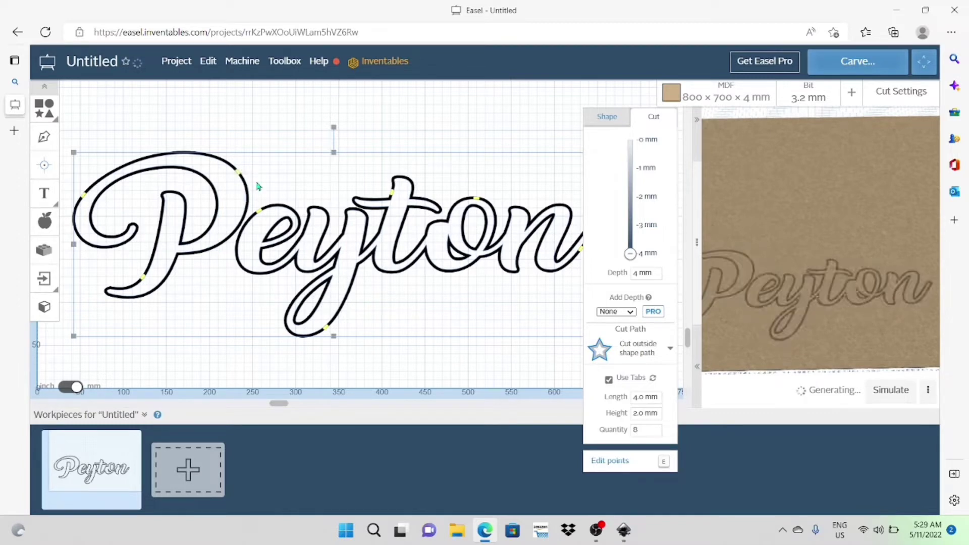
pyautogui.scroll(-1, 267, 195)
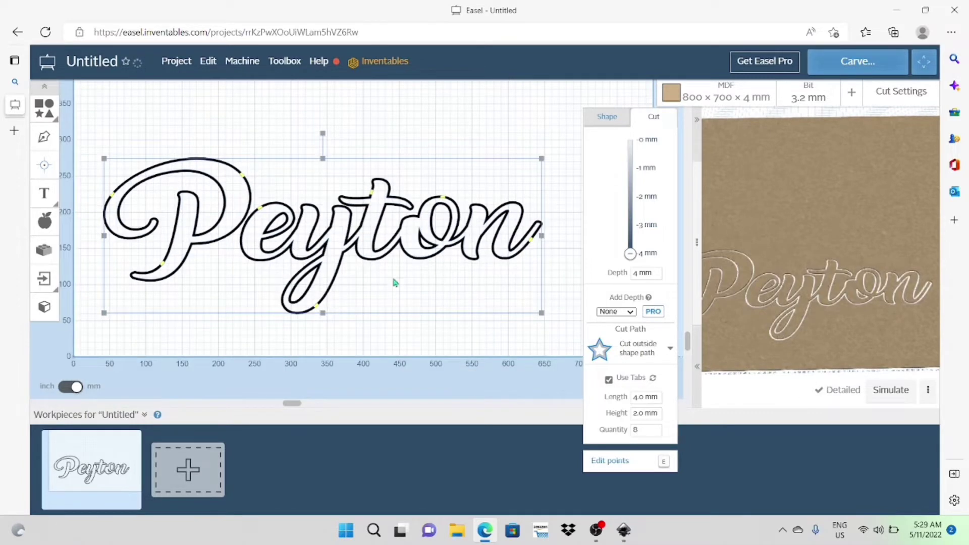
# Move the Peyton lettering toward the workpiece's bottom-left corner, ending at X 5.5 mm, Y 6.8 mm.
pyautogui.moveTo(337, 246); pyautogui.dragTo(323, 272)
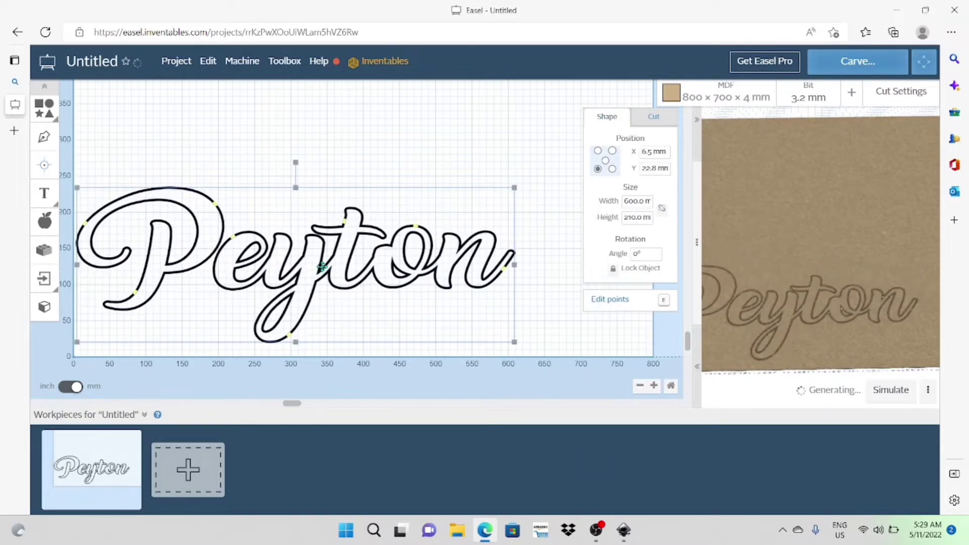
pyautogui.press('Down')
pyautogui.press('Down')
pyautogui.press('Down')
pyautogui.press('Down')
pyautogui.press('Down')
pyautogui.press('Down')
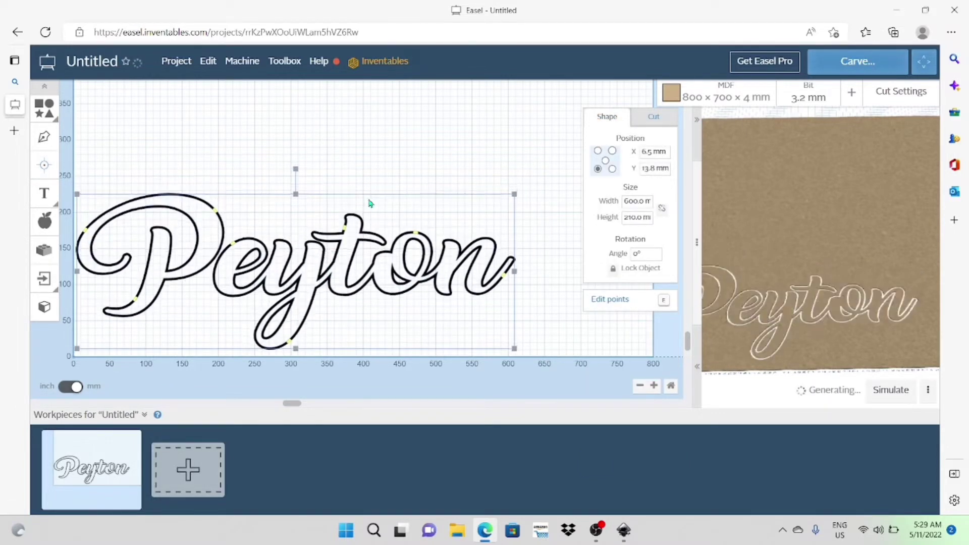
pyautogui.press('Down')
pyautogui.press('Down')
pyautogui.press('Down')
pyautogui.press('Down')
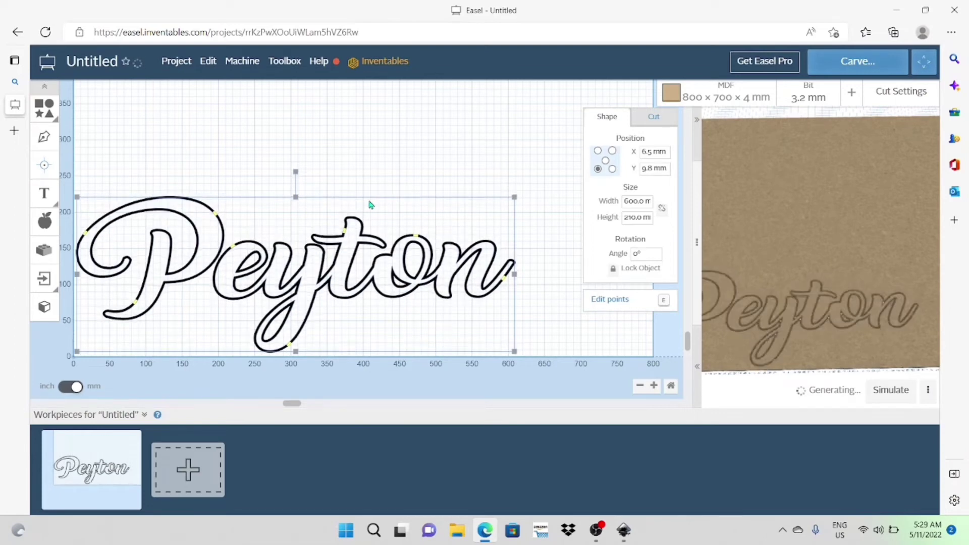
pyautogui.press('Down')
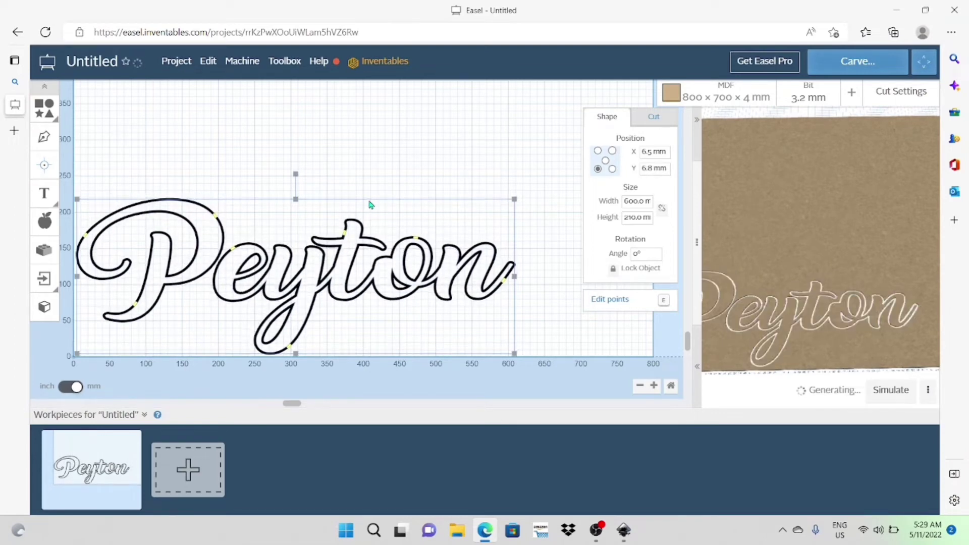
pyautogui.press('Left')
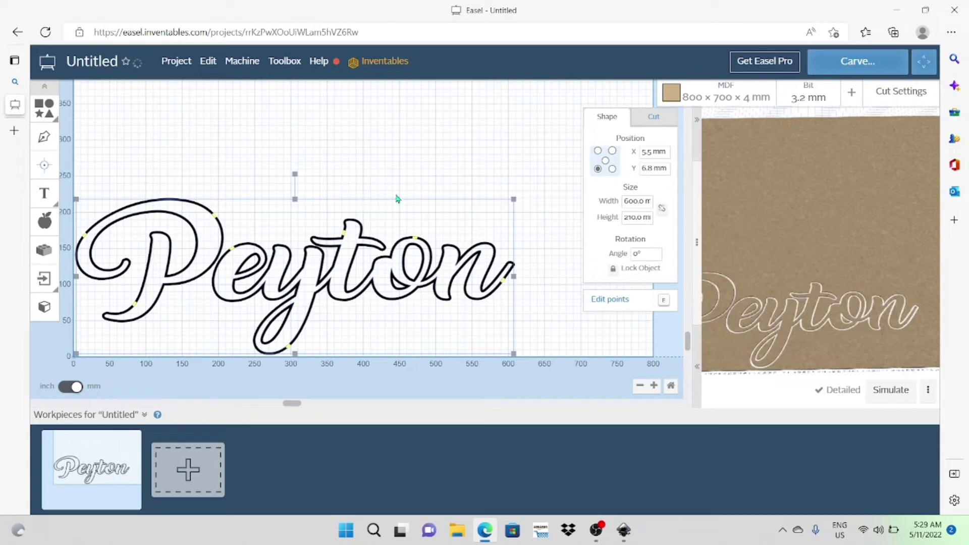
pyautogui.scroll(-1, 408, 199)
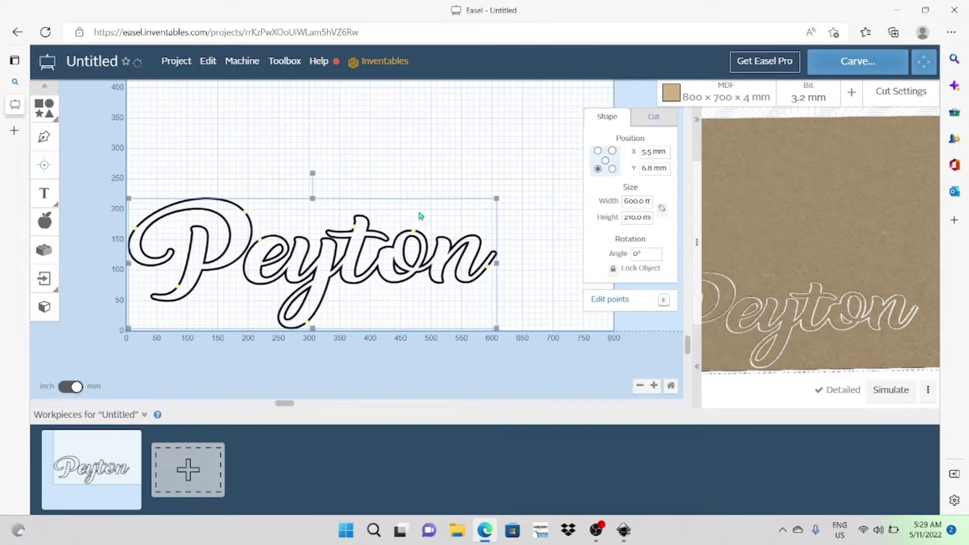
pyautogui.scroll(2, 427, 220)
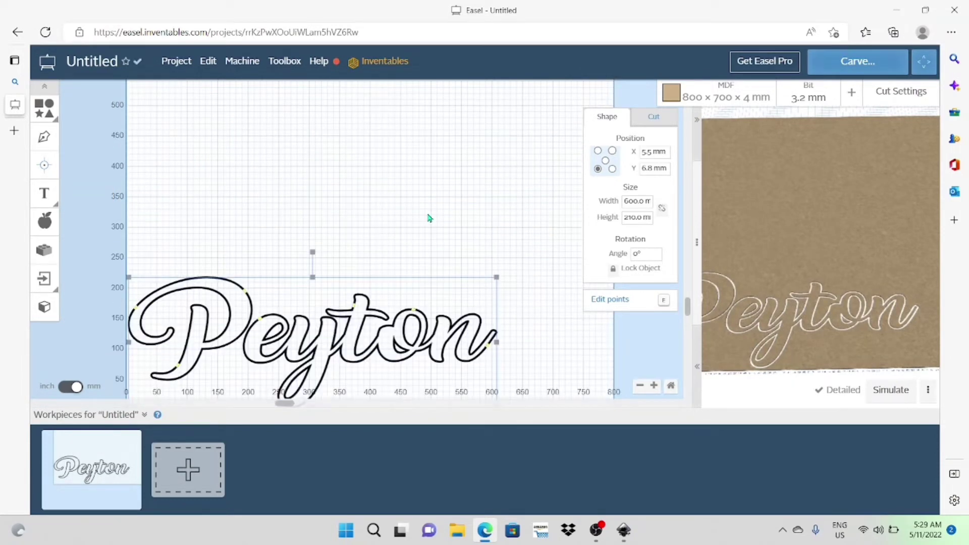
pyautogui.scroll(-2, 254, 244)
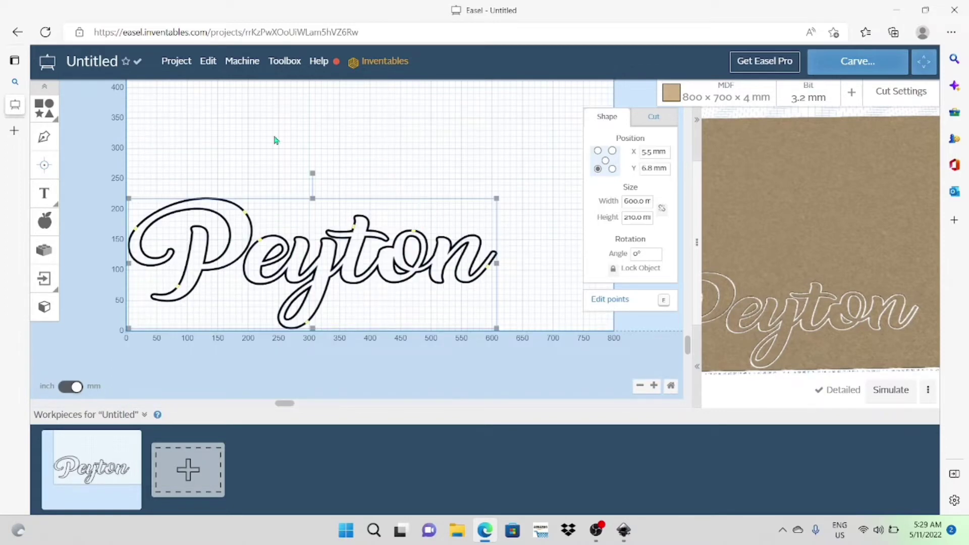
# Flip the selected Peyton design horizontally from the Edit menu into a mirror image.
pyautogui.click(208, 61)
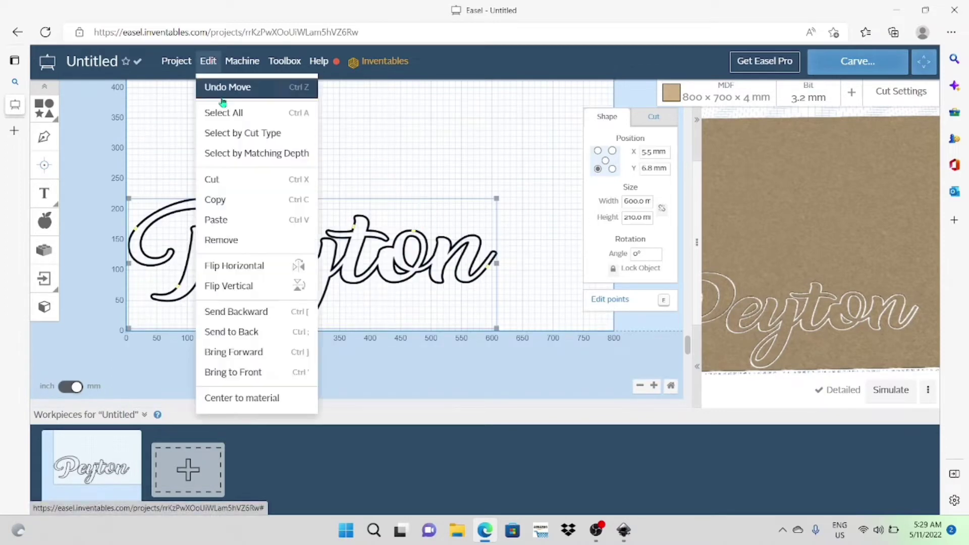
pyautogui.click(246, 271)
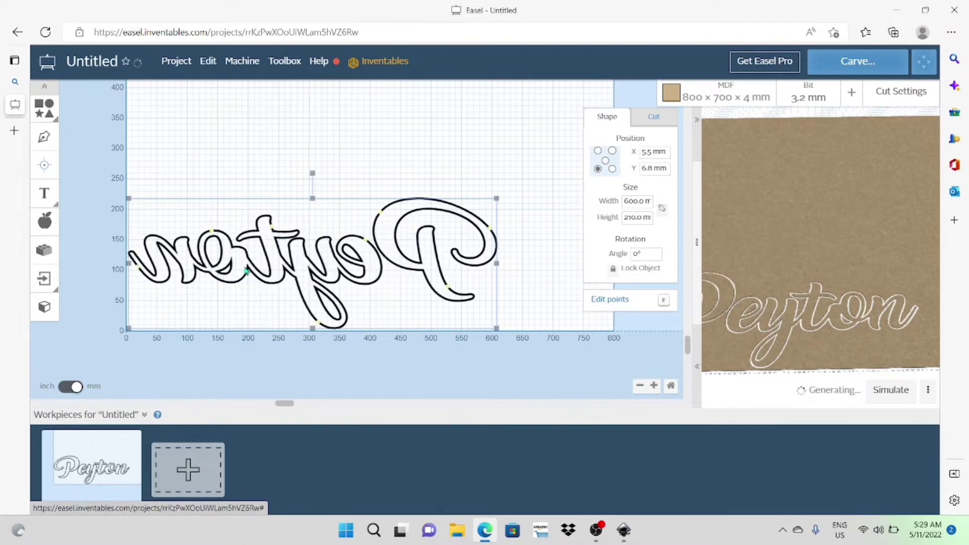